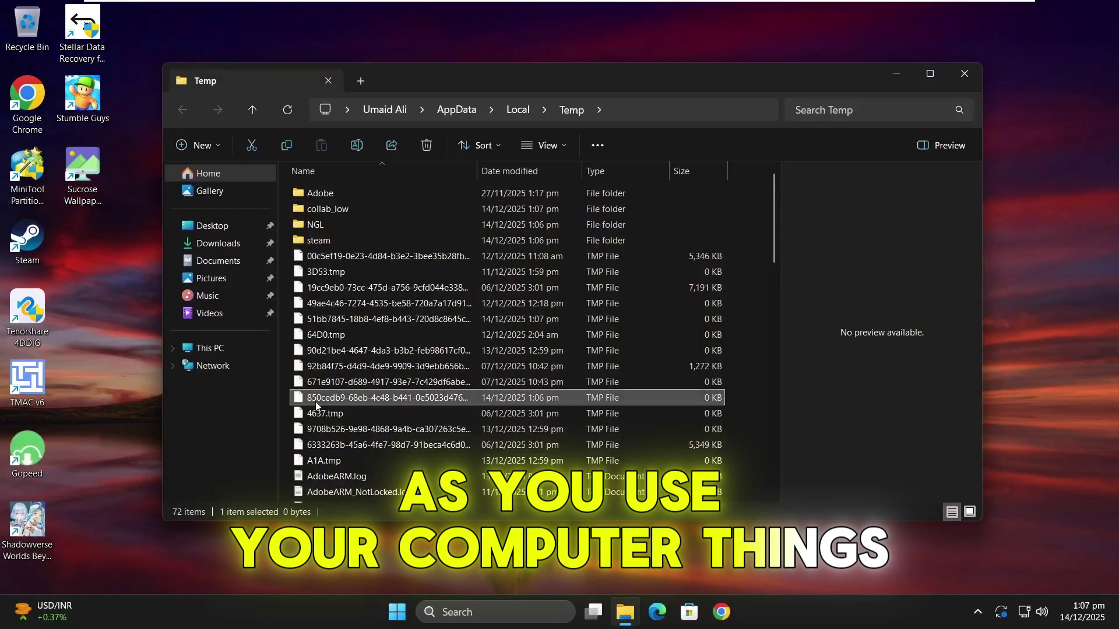
Select all files in the AppData Temp folder and permanently delete them.
key(ctrl+a)
key(shift+Delete)
key(Return)
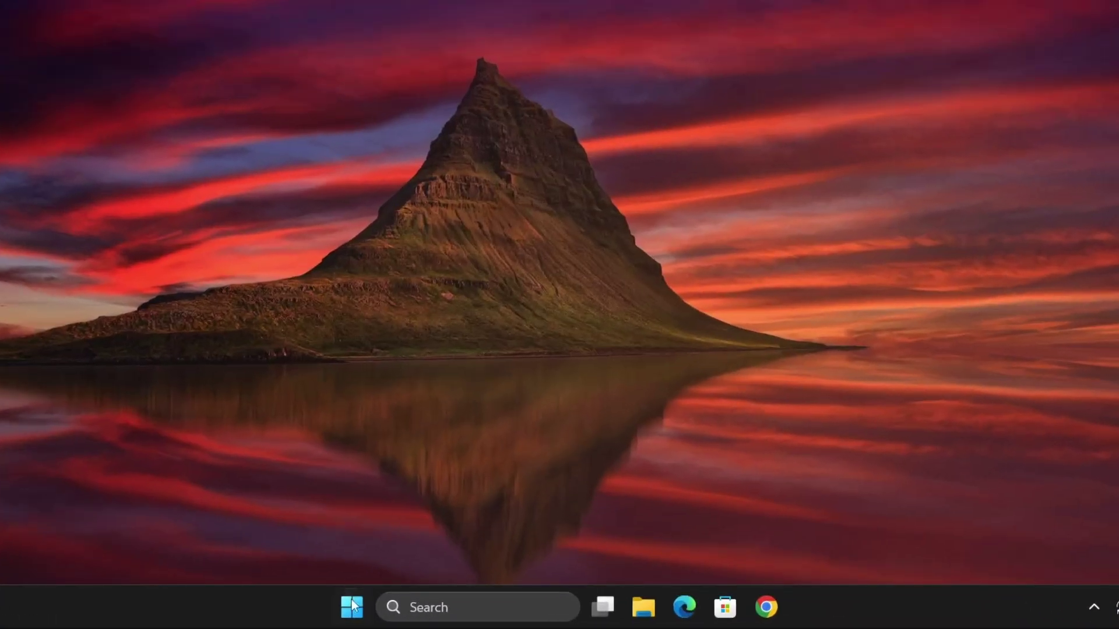
Open the C:\Windows\Temp folder by running 'temp'.
right_click(354, 608)
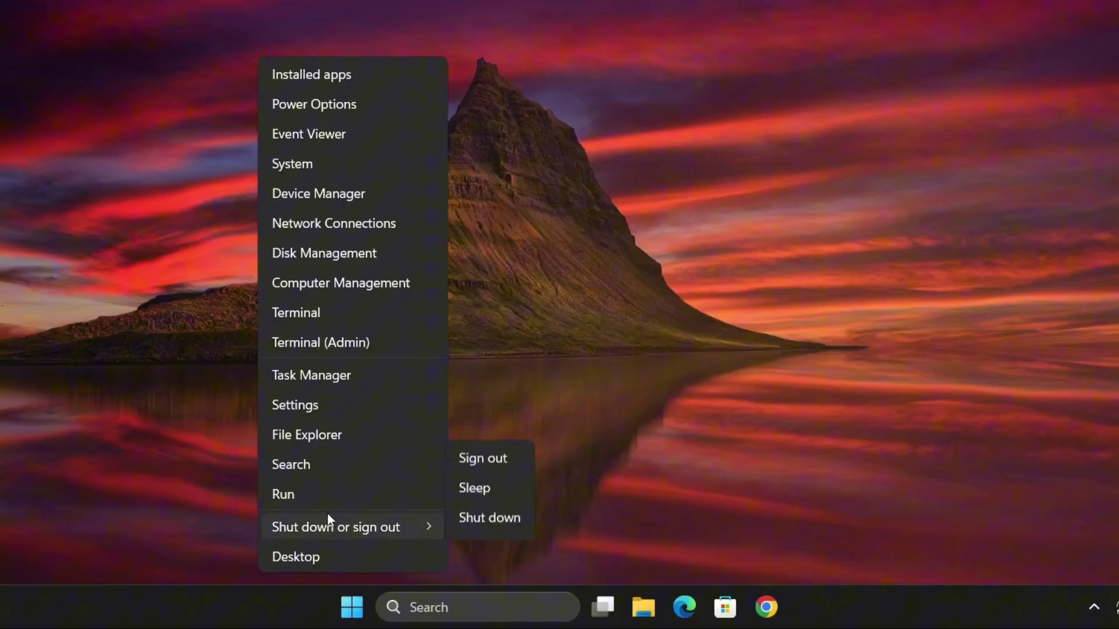
click(324, 495)
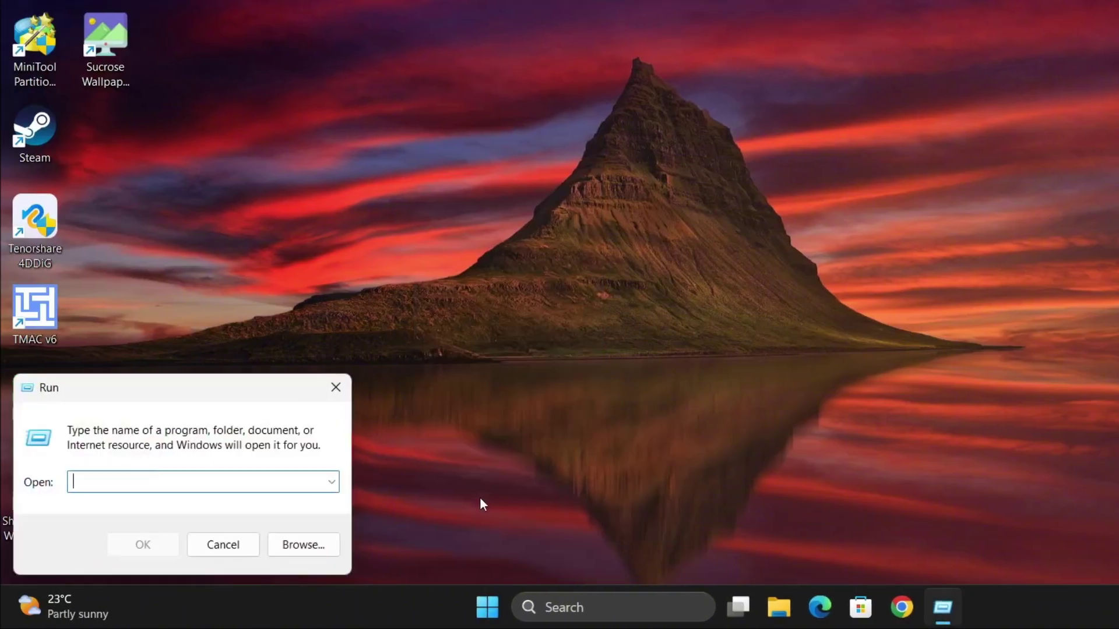
text(temp)
key(Return)
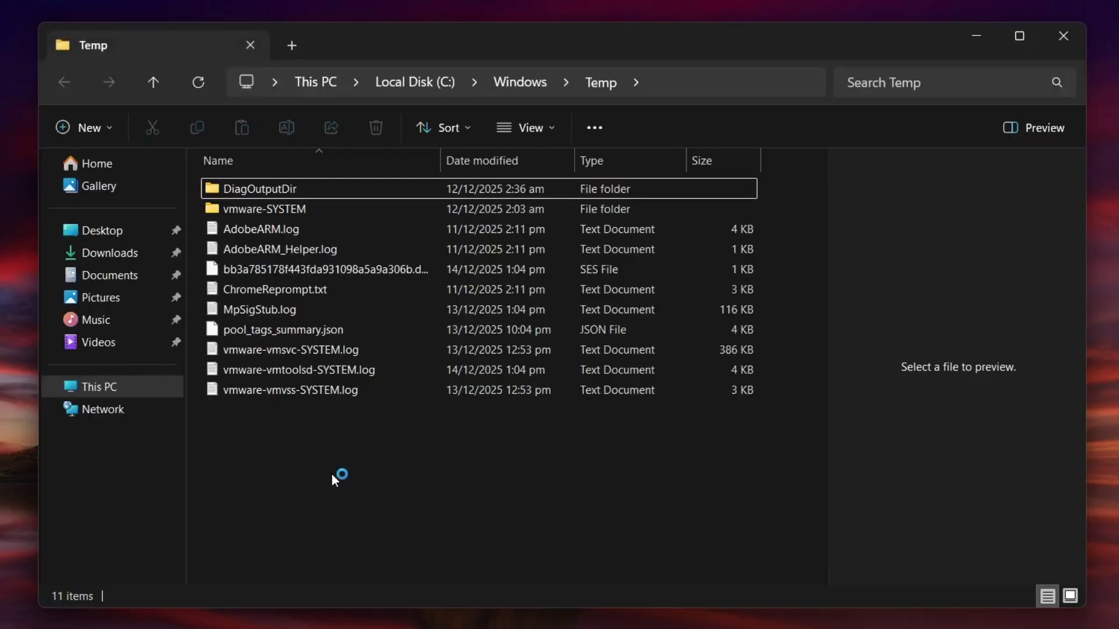
Permanently delete all 11 items with admin permission, skipping every file in use.
key(ctrl+a)
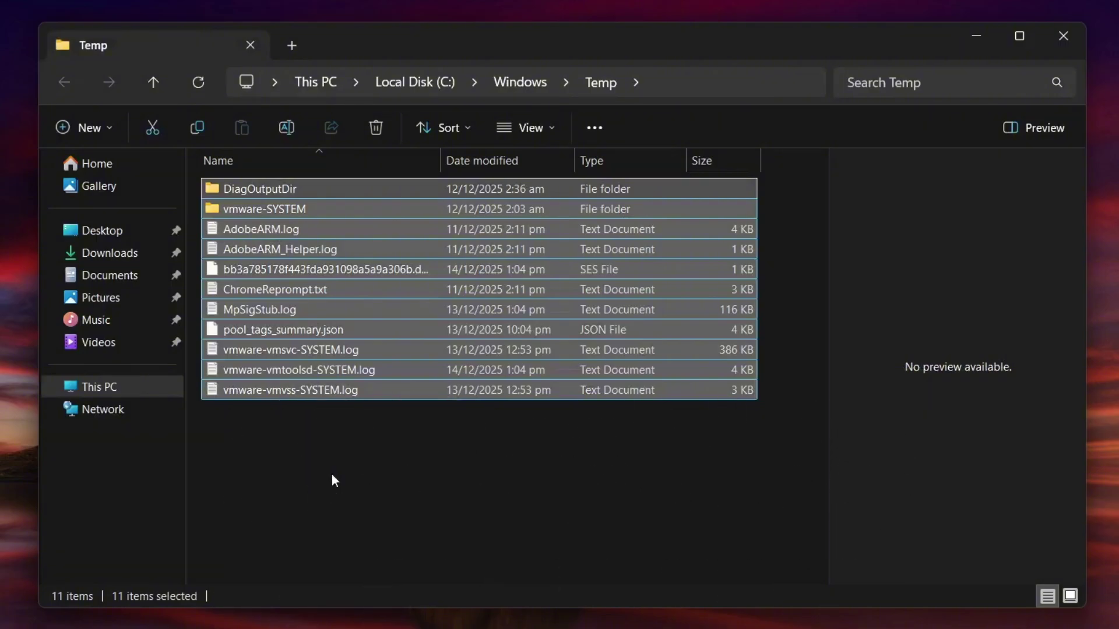
key(shift+Delete)
click(612, 348)
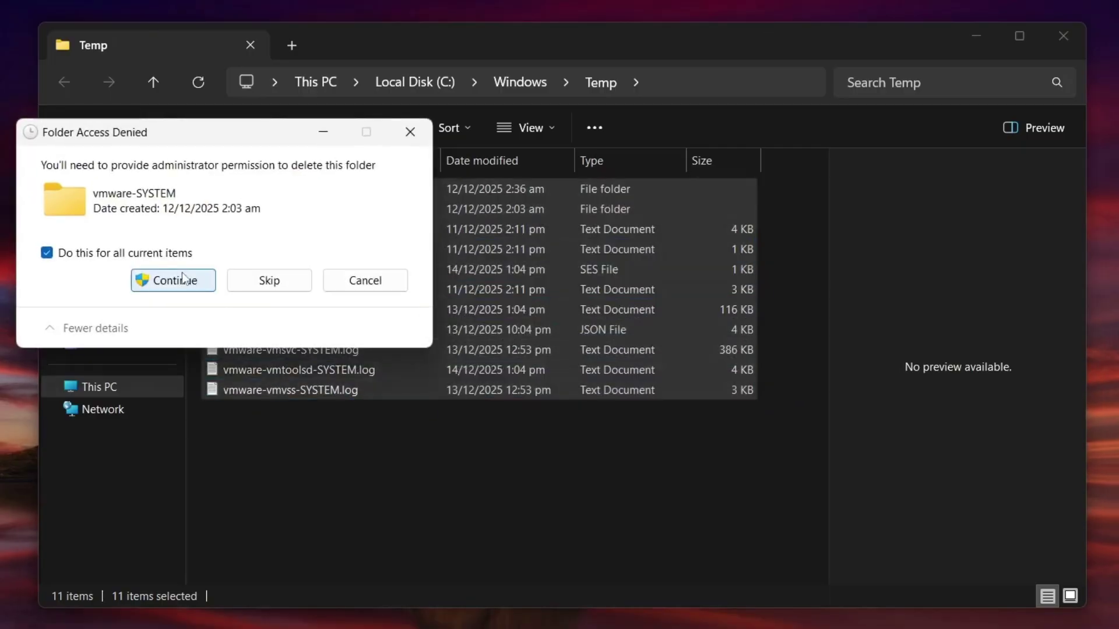
click(182, 278)
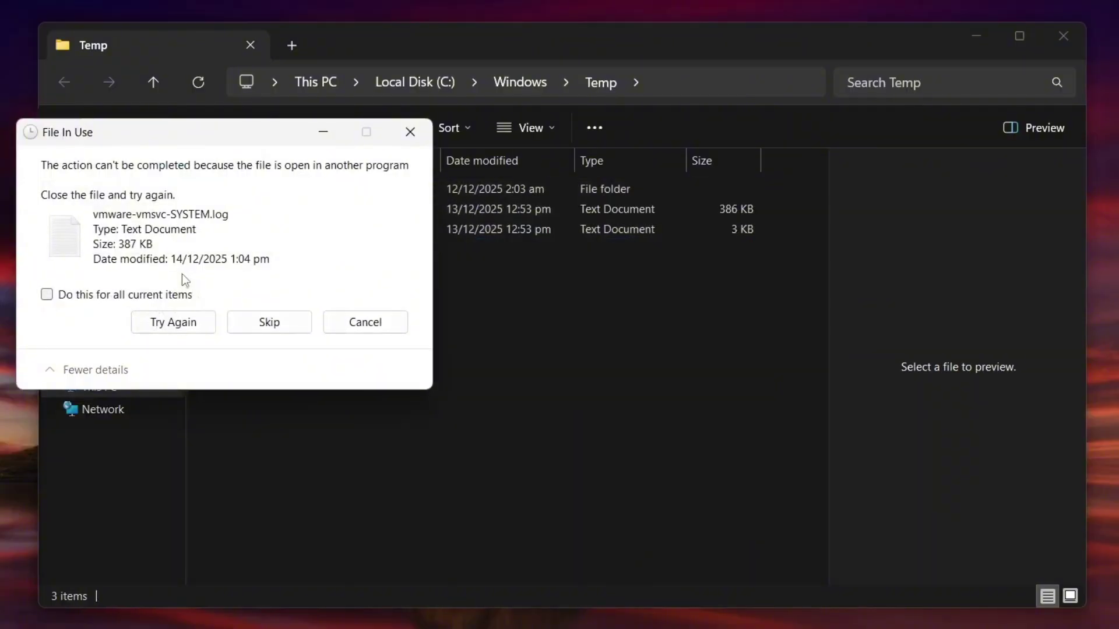
click(186, 295)
click(286, 323)
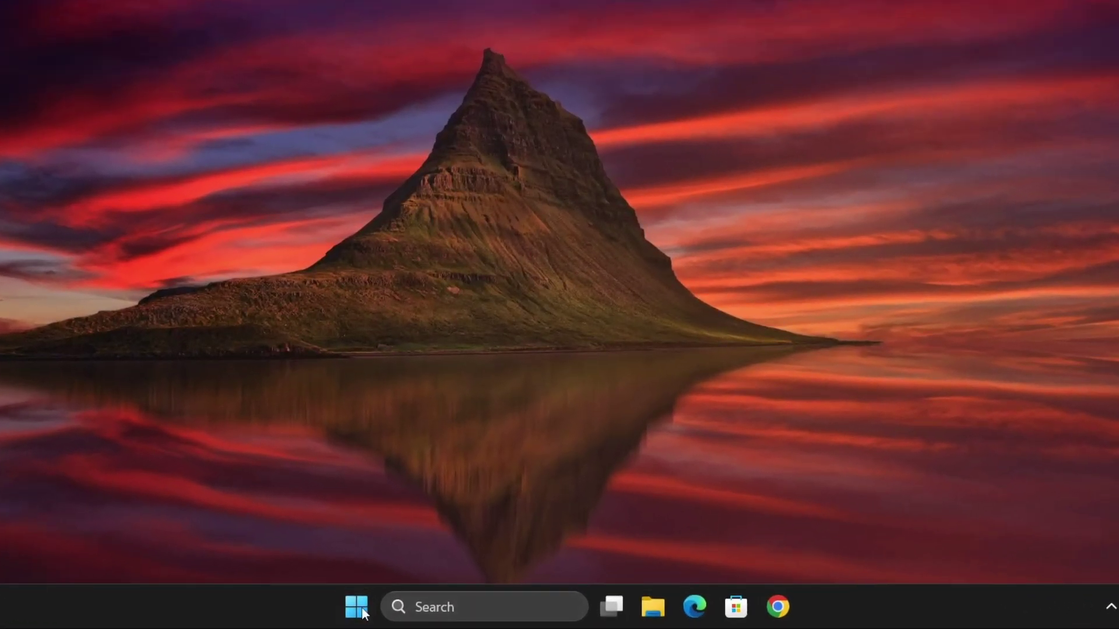
Open the user's Temp folder by running %temp%.
right_click(391, 618)
click(355, 496)
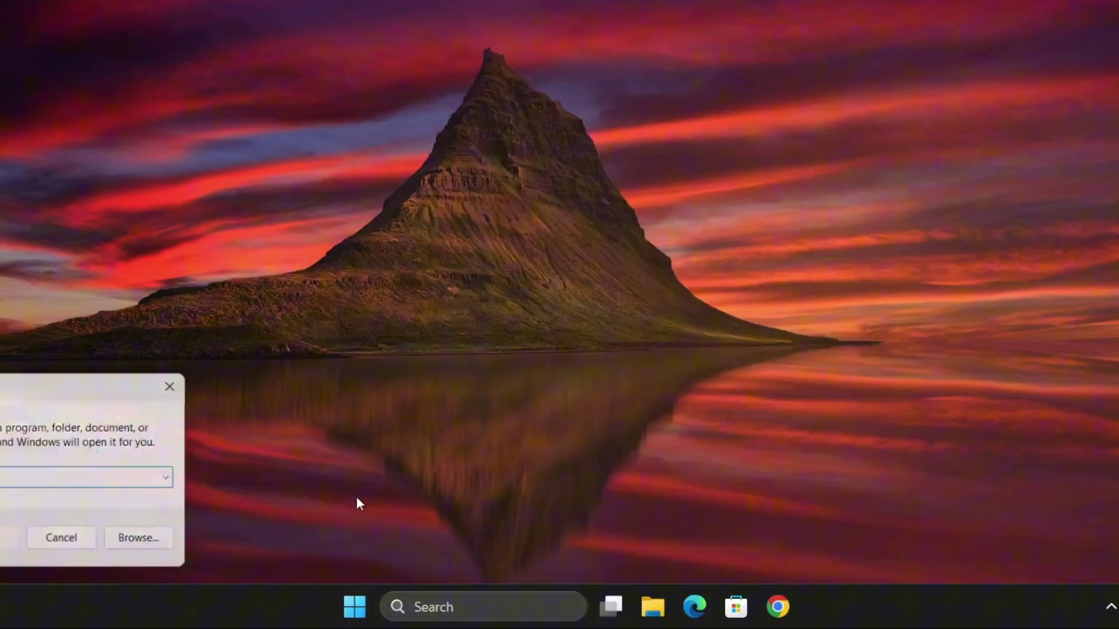
text(%temp%)
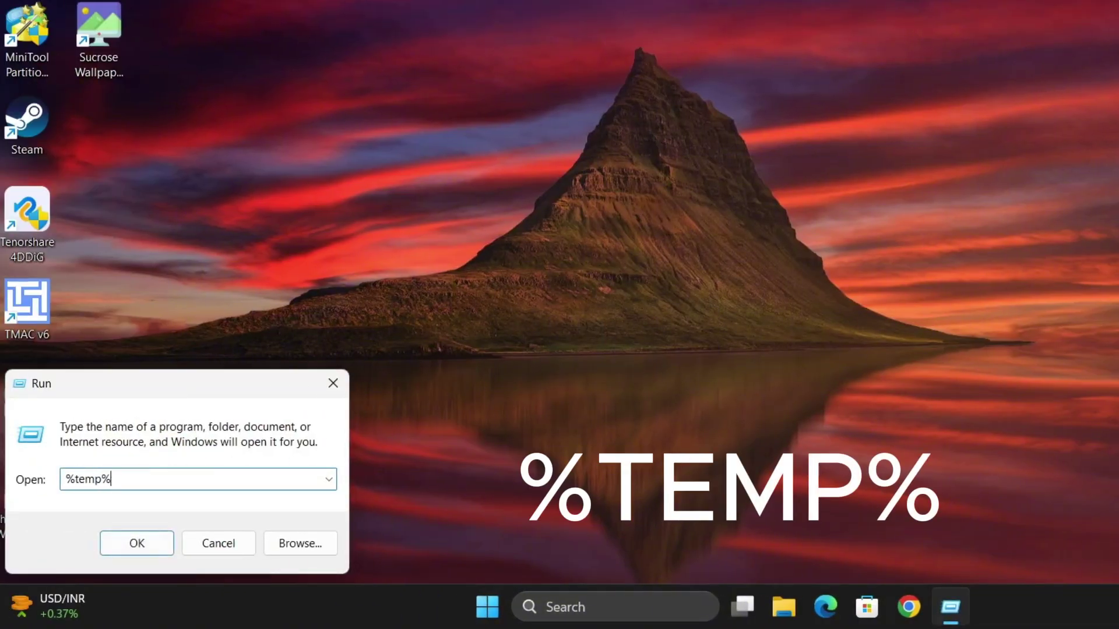
key(Return)
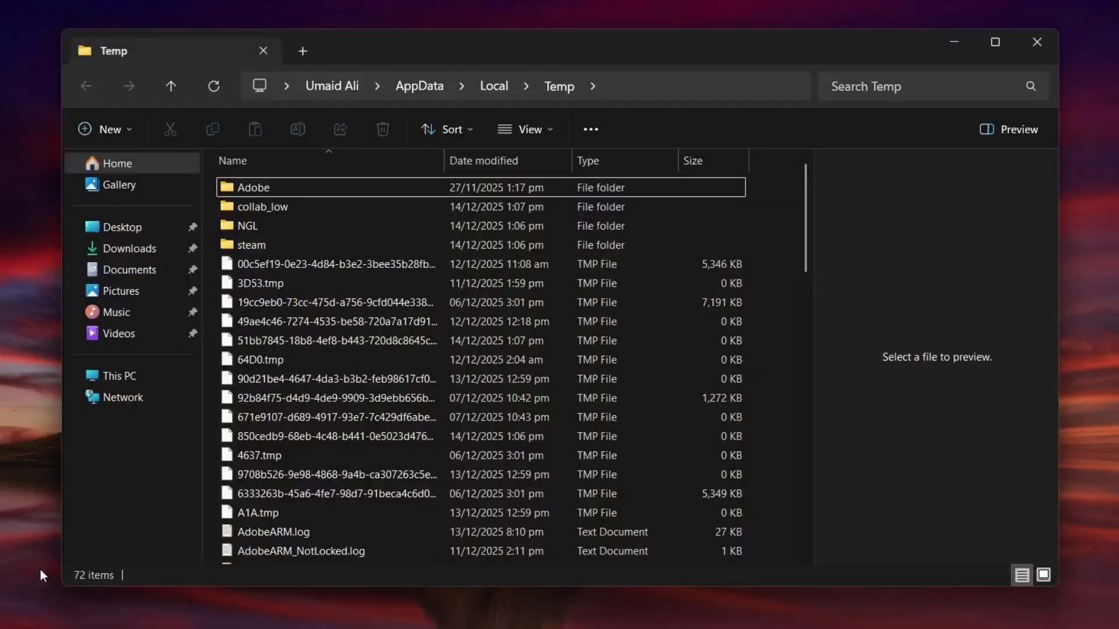
Permanently delete all 72 Temp items, skipping in-use files, then close the window.
click(248, 442)
key(ctrl+a)
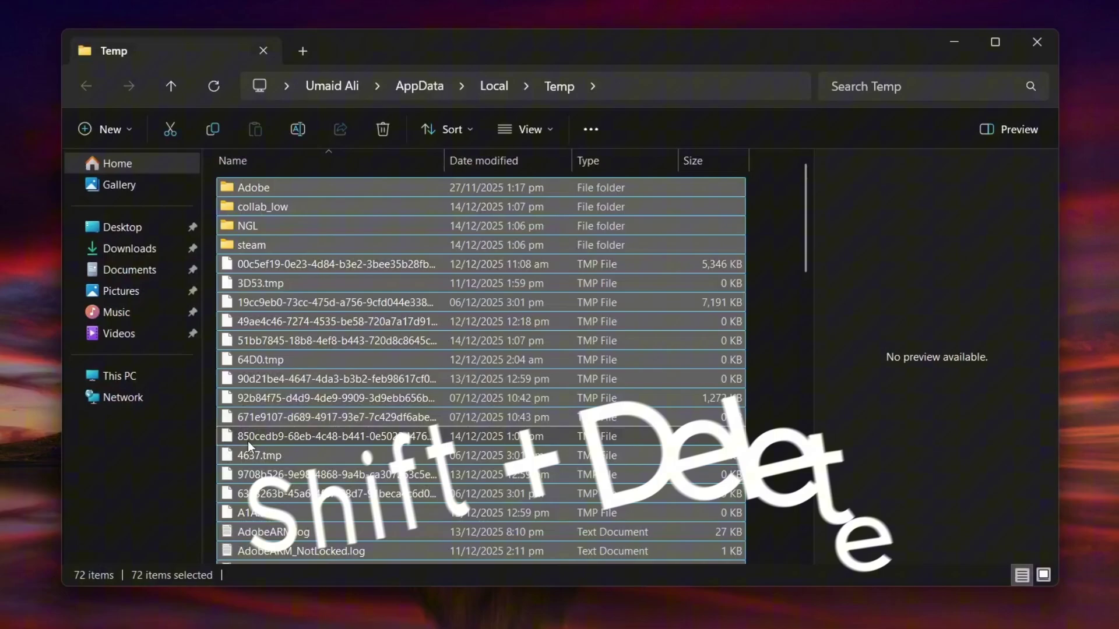
key(shift+Delete)
click(608, 339)
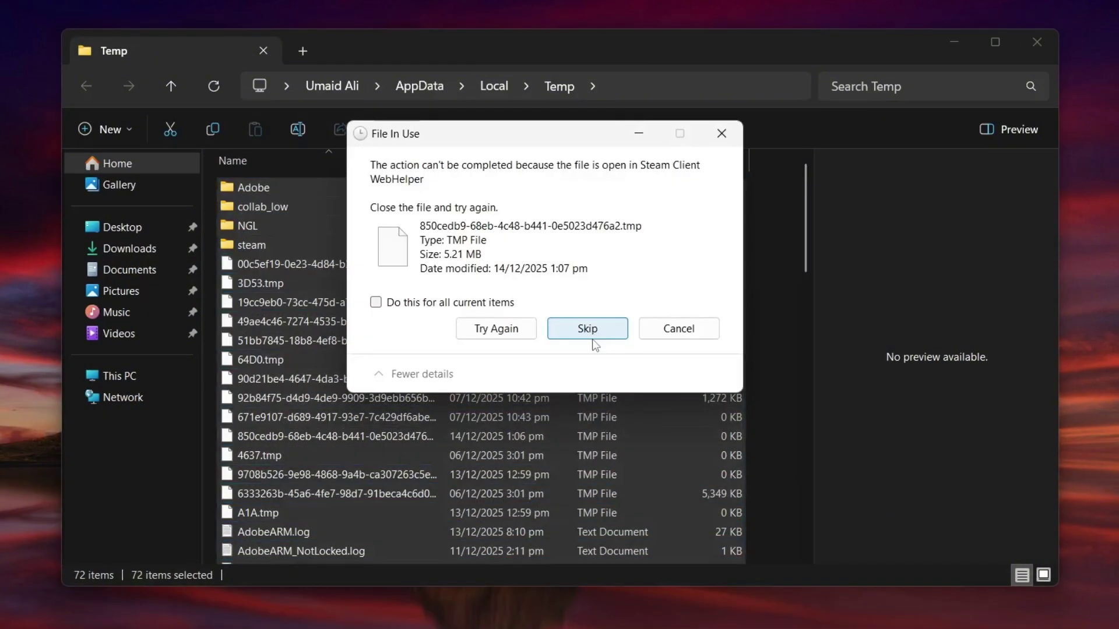
click(376, 291)
click(587, 317)
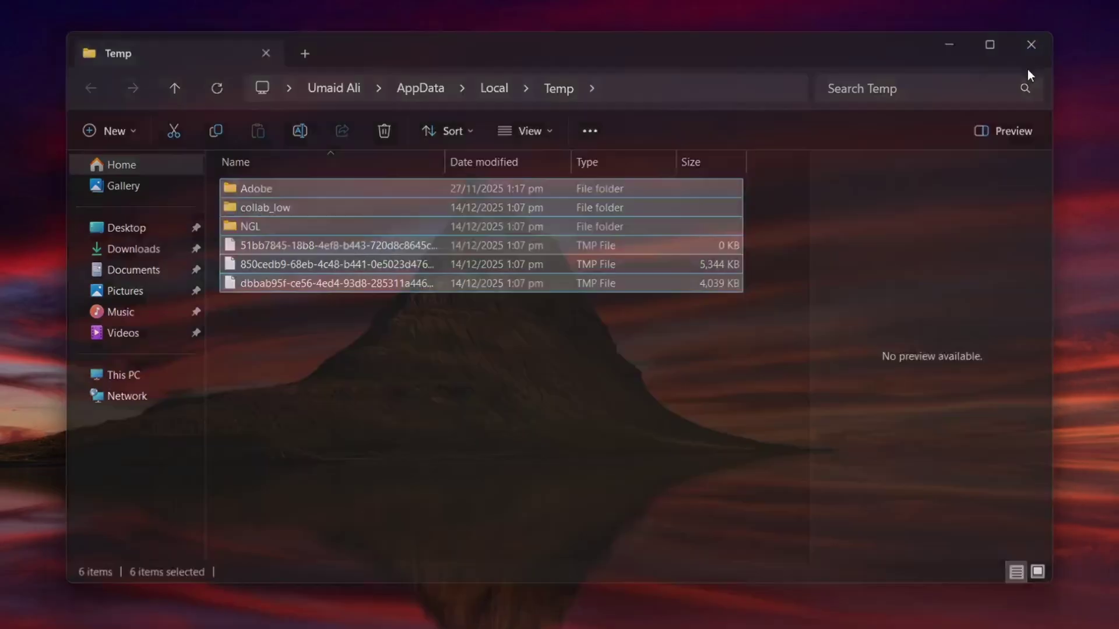
click(1030, 45)
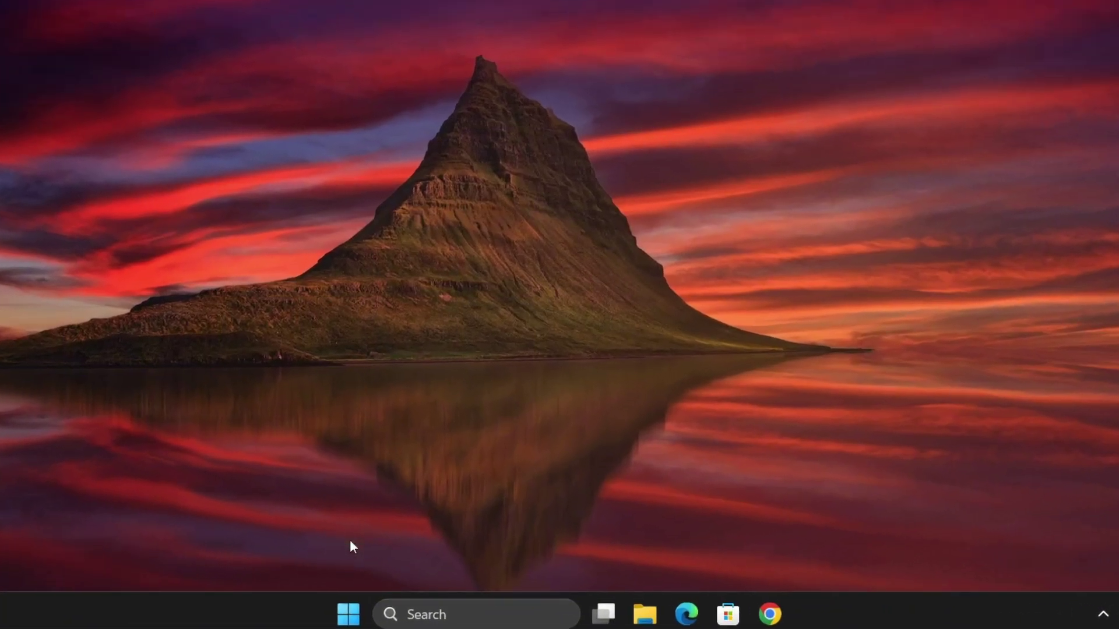
Open C:\Windows\Prefetch by running 'prefetch'.
right_click(391, 607)
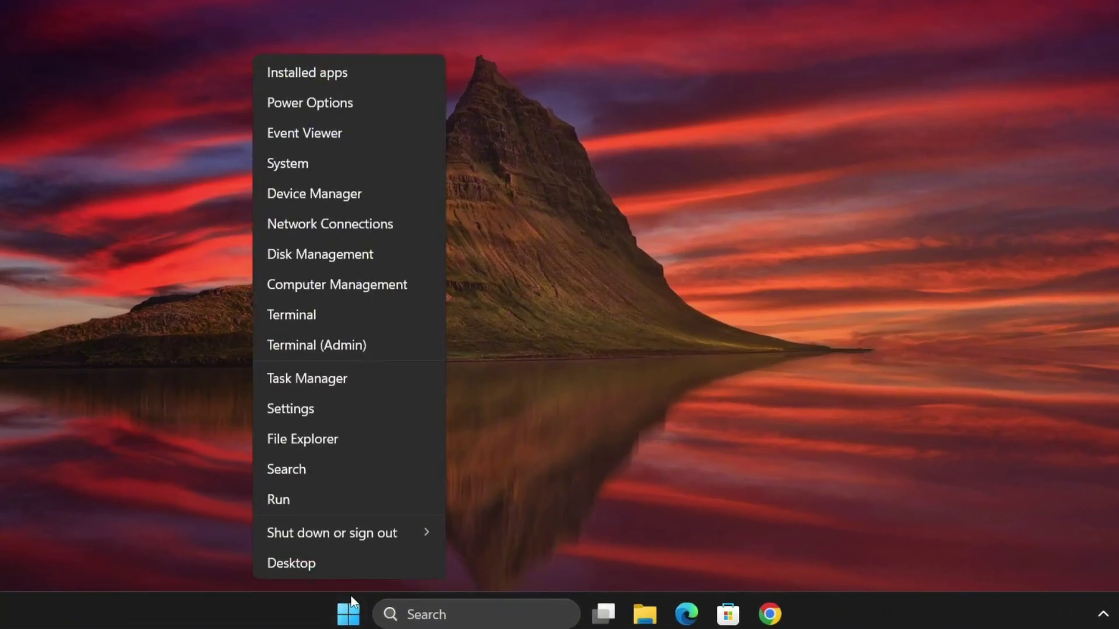
click(350, 506)
text(p)
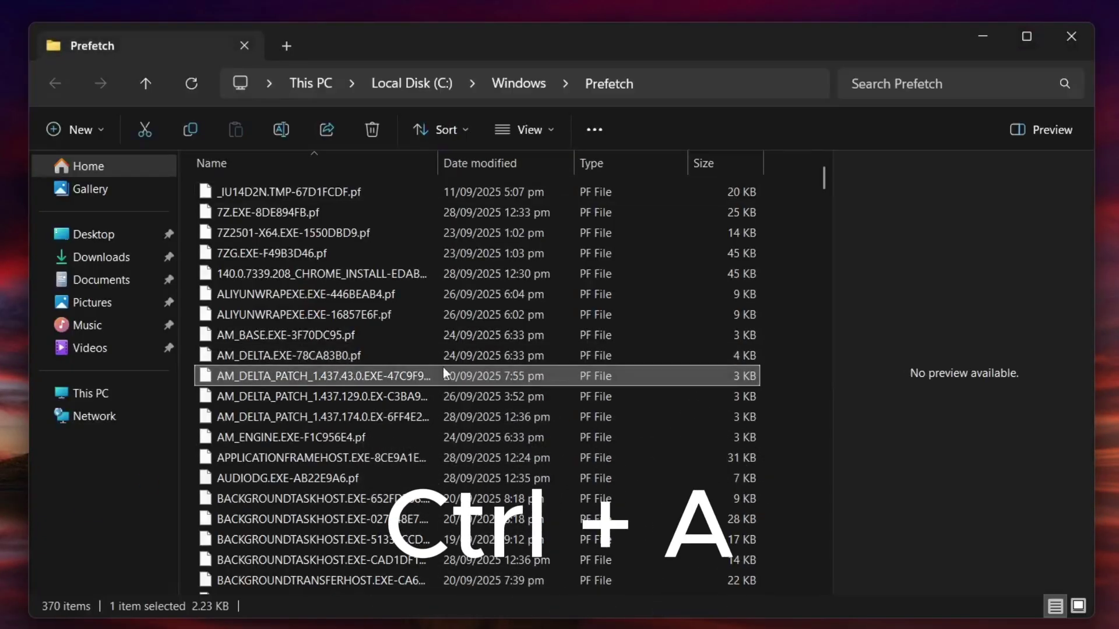
Permanently delete all 370 Prefetch files and close the window.
key(ctrl+a)
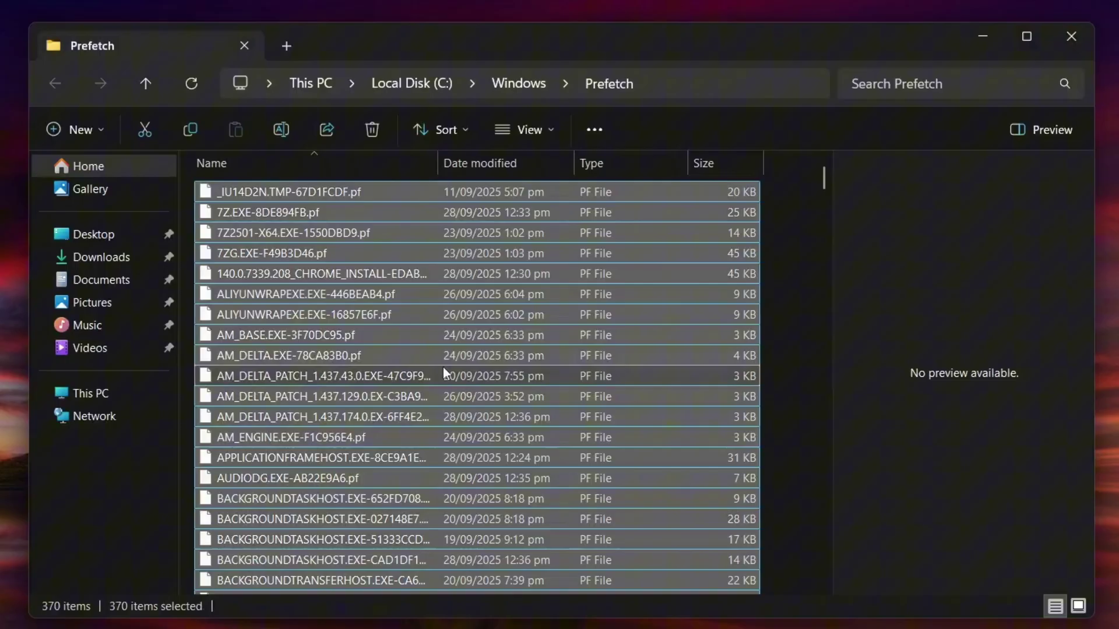
key(shift+Delete)
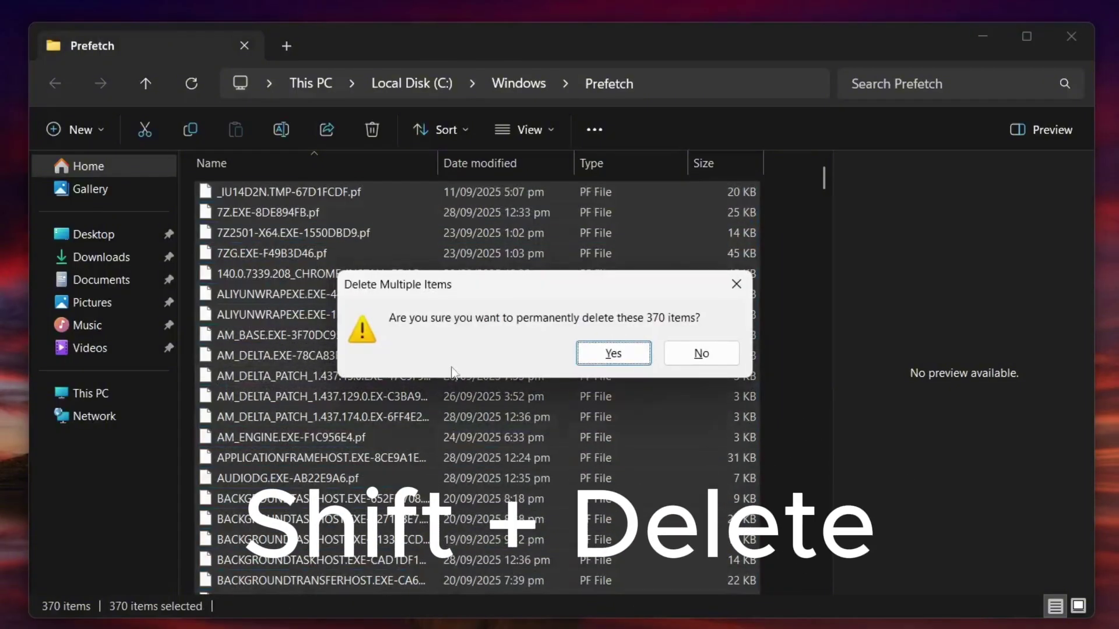
click(606, 353)
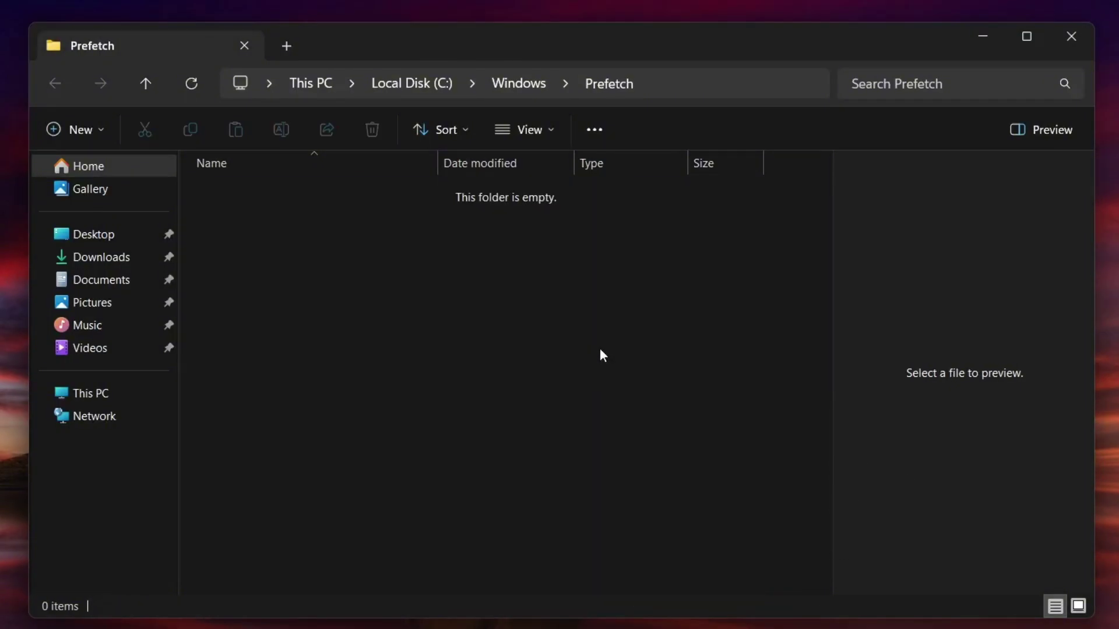
click(1069, 53)
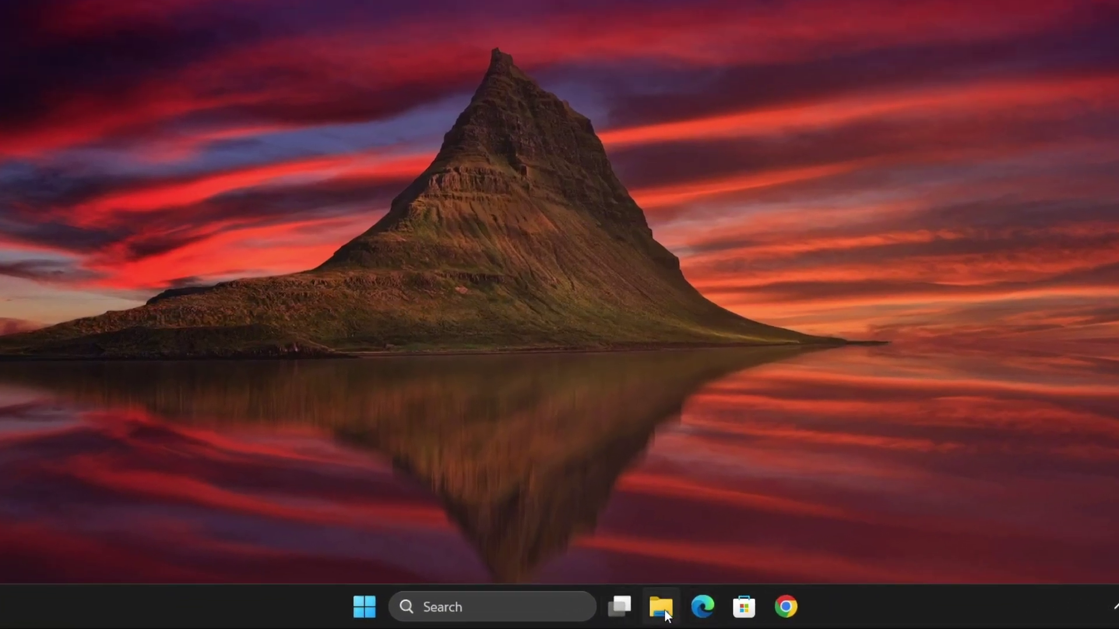
Navigate to C:\Windows\SoftwareDistribution\Download in a new File Explorer window.
click(626, 617)
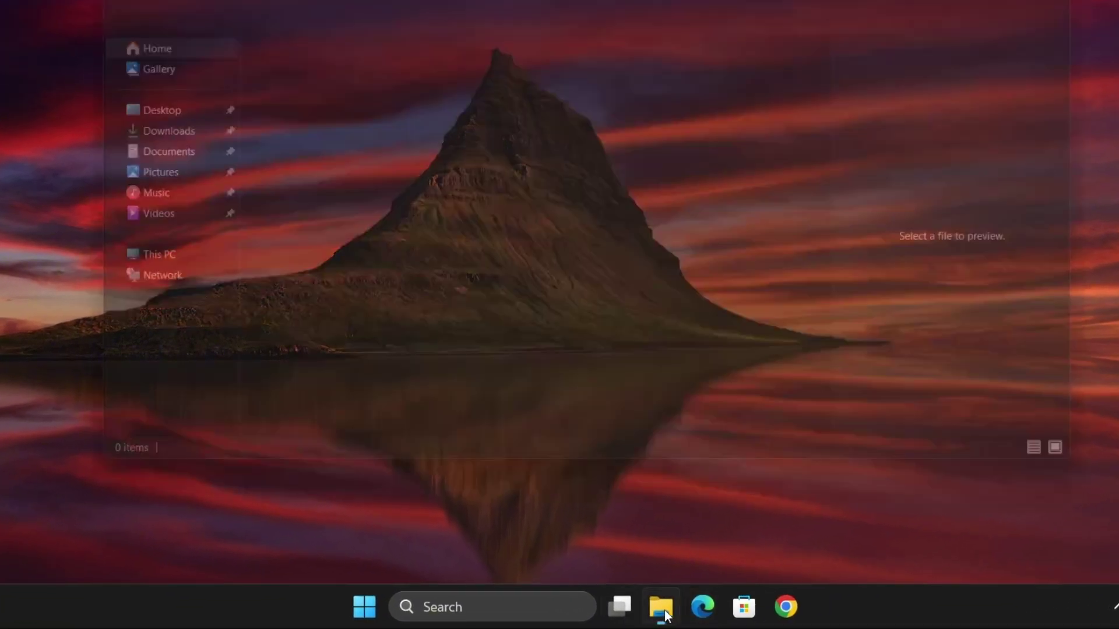
click(169, 255)
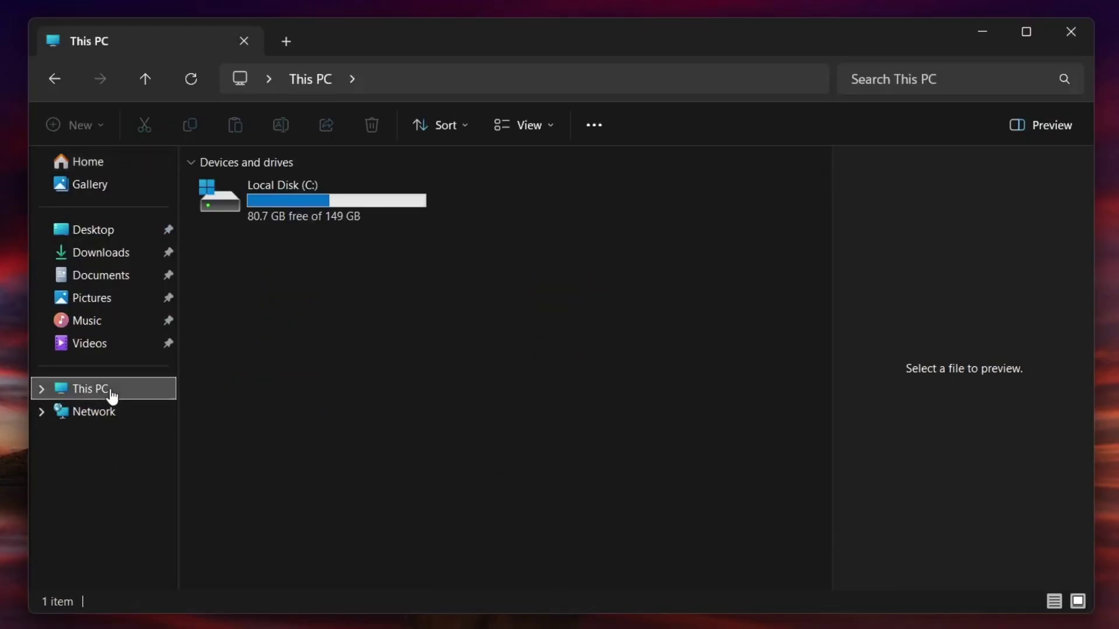
double_click(308, 202)
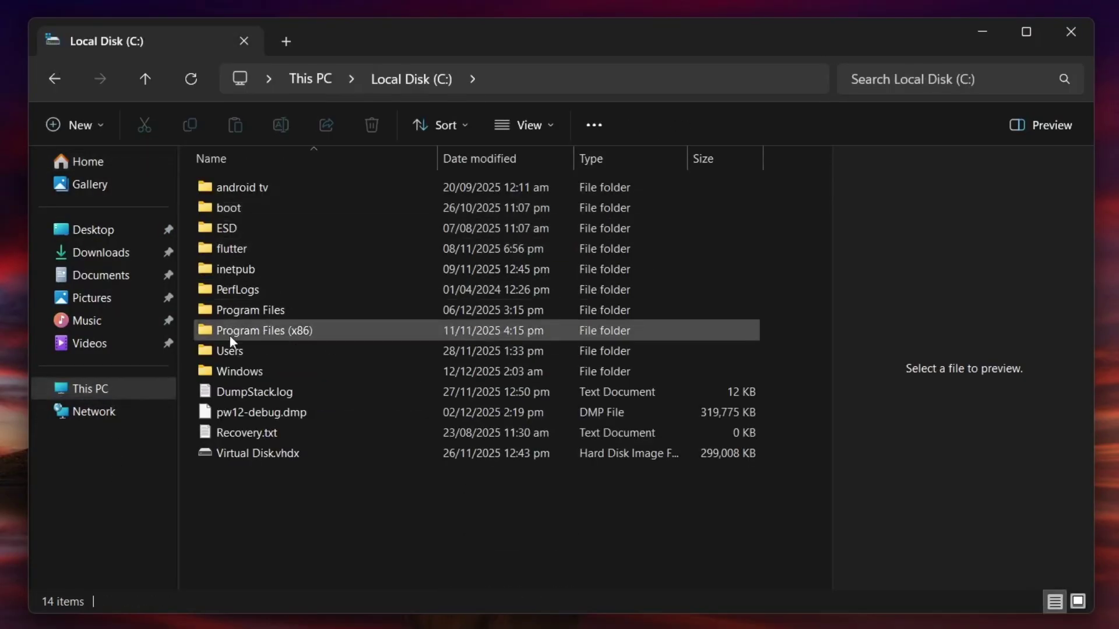
double_click(266, 370)
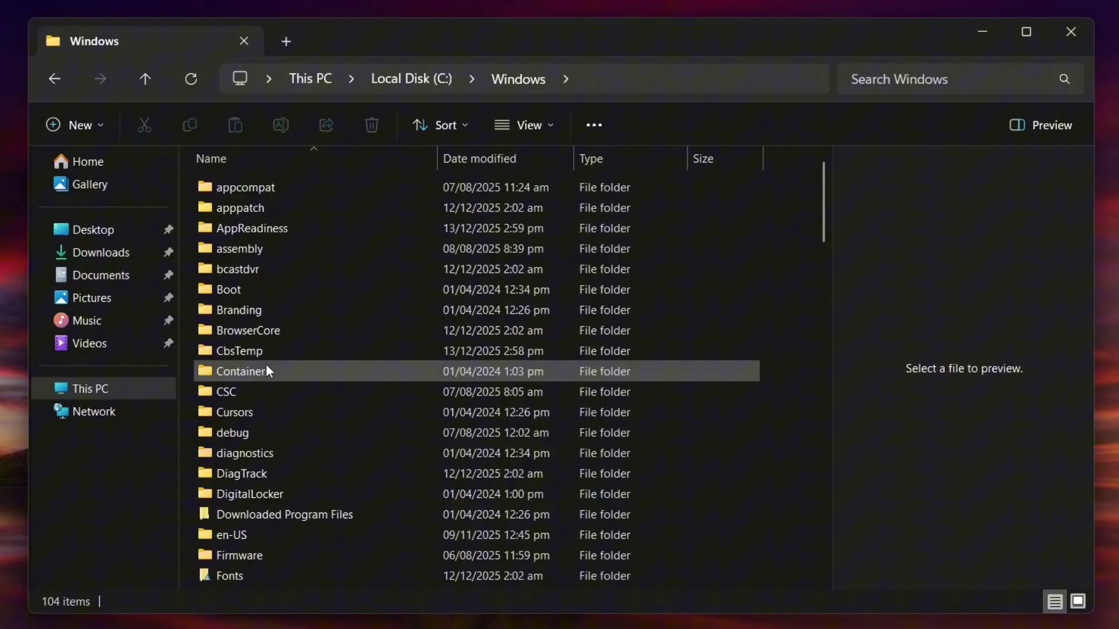
click(266, 370)
key(s)
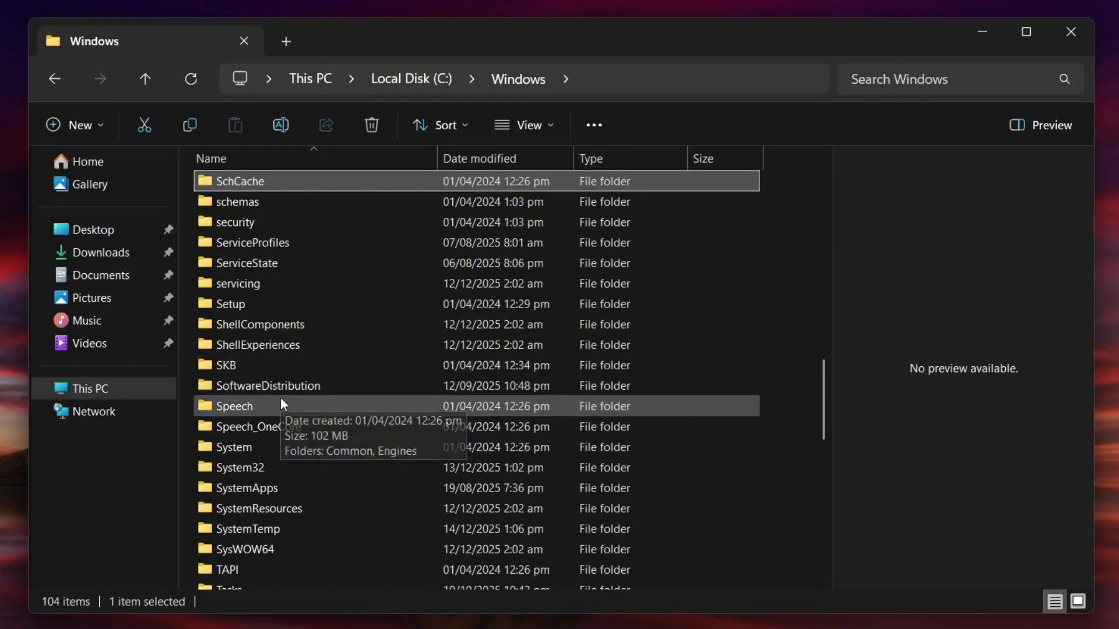
click(279, 382)
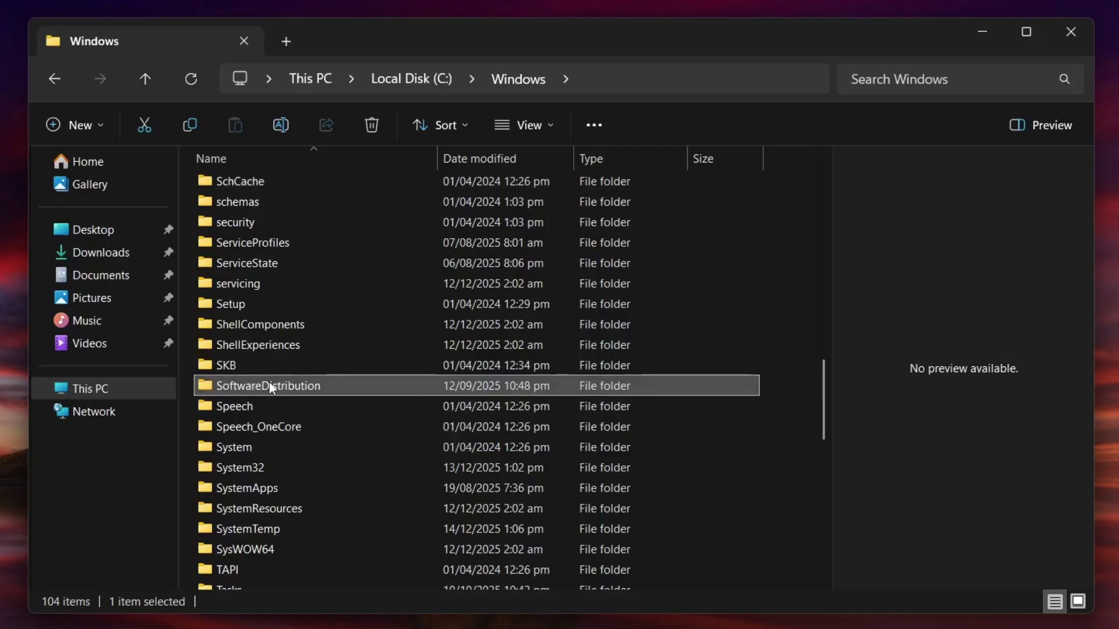
double_click(270, 384)
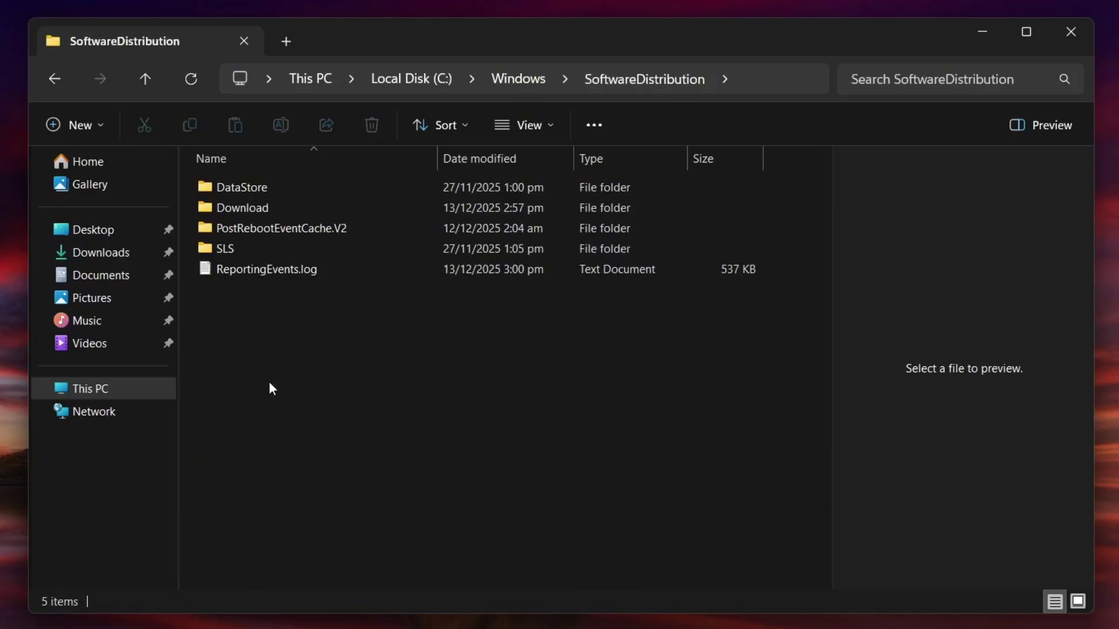
double_click(252, 212)
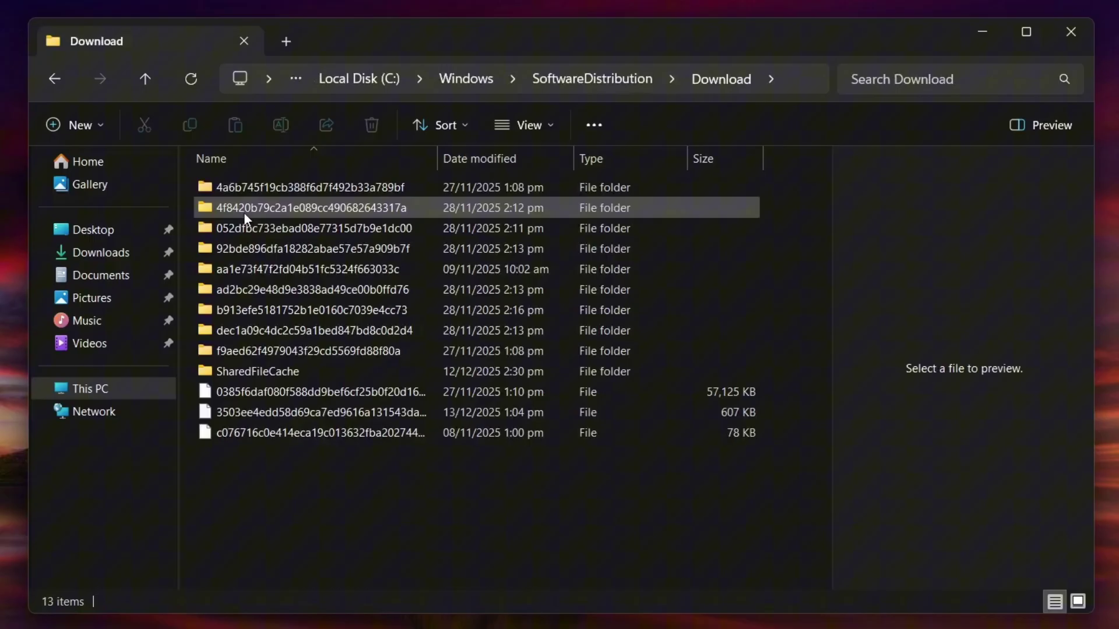
Permanently delete all 13 Download items with administrator permission.
drag(269, 492, 314, 175)
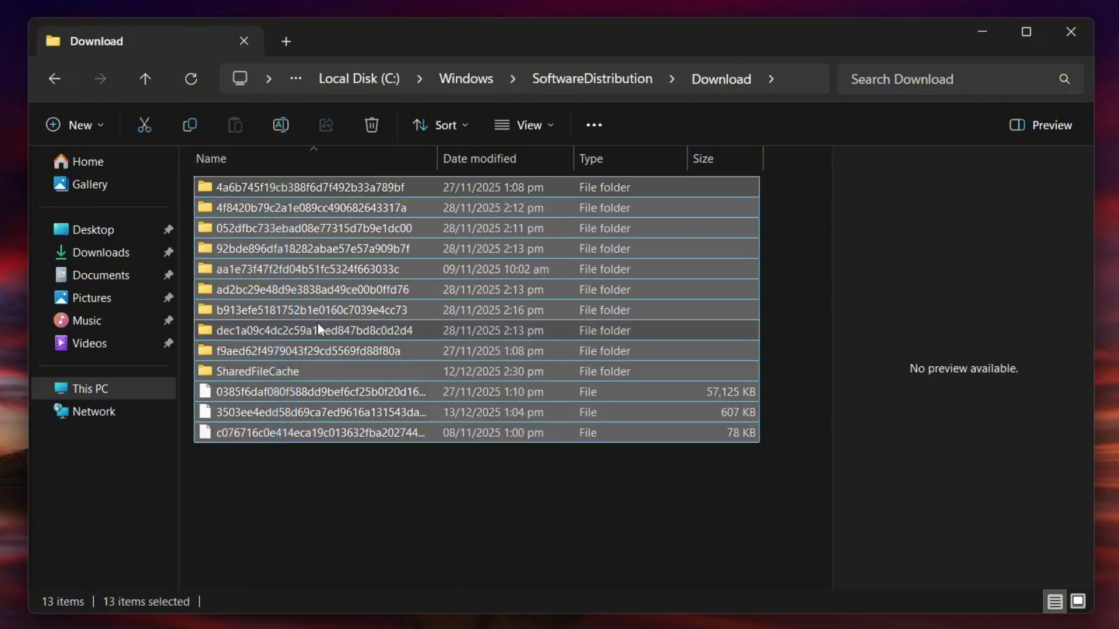
key(shift+Delete)
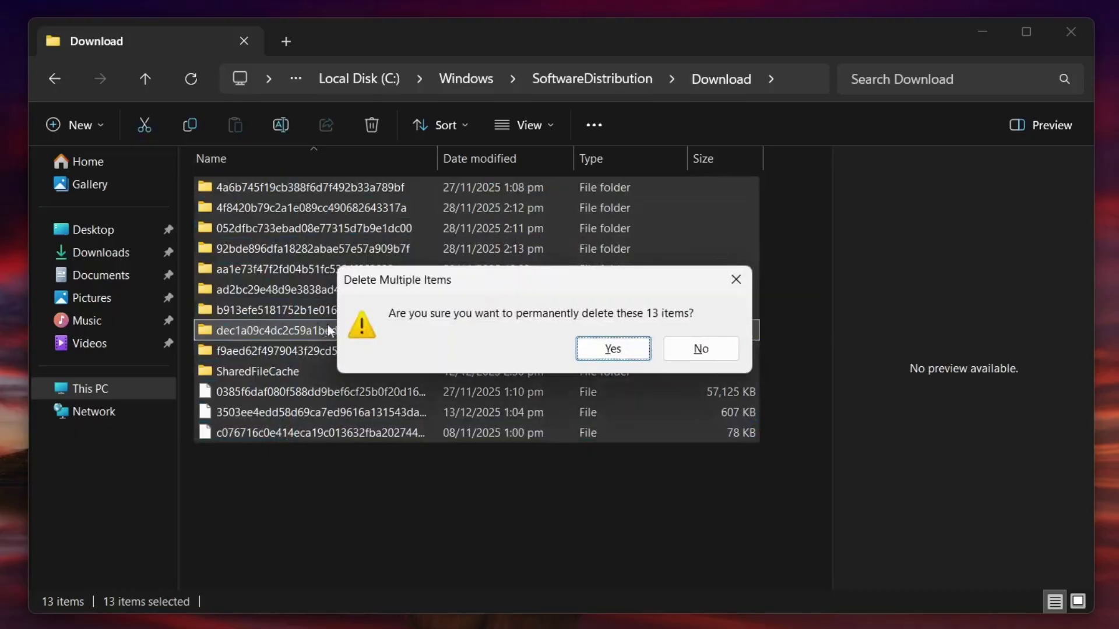
click(594, 350)
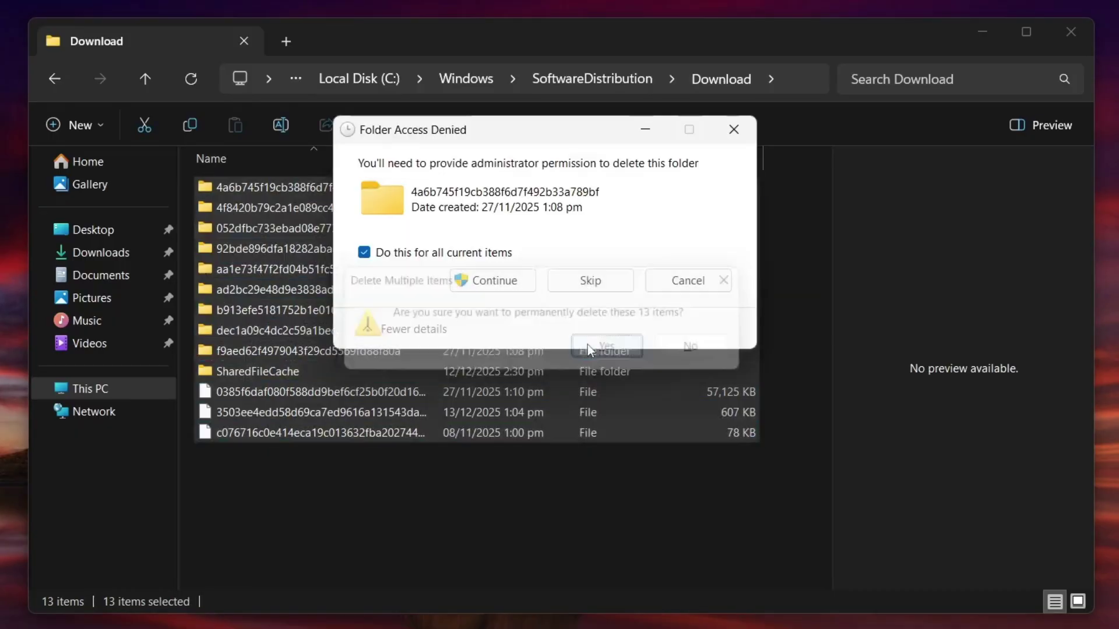
click(488, 283)
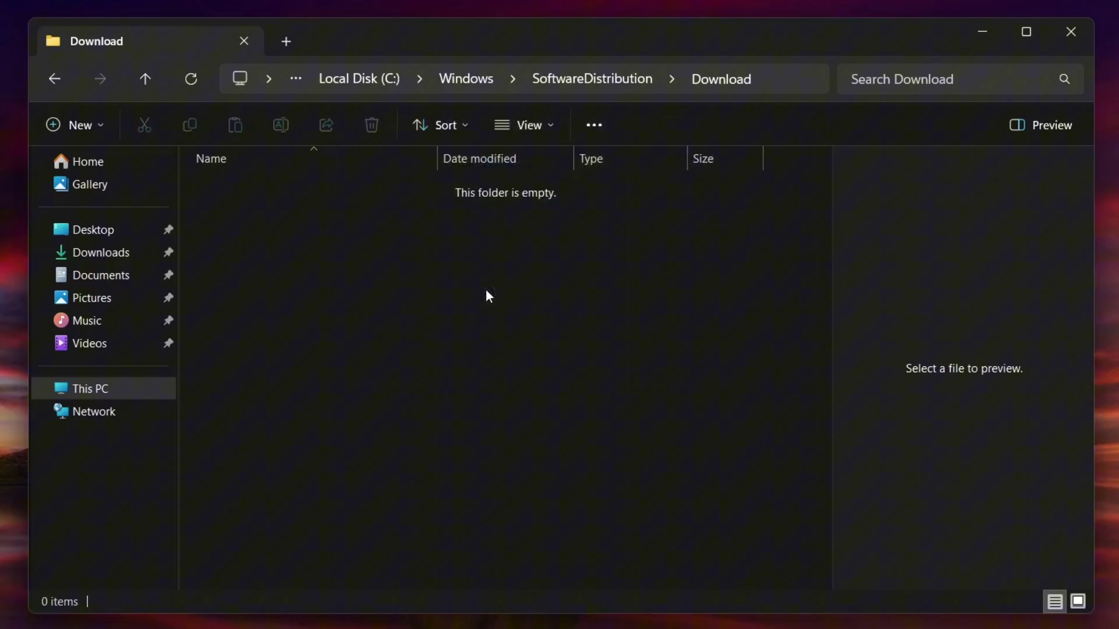
Close File Explorer, then launch Disk Cleanup from Search for drive C:.
click(1068, 33)
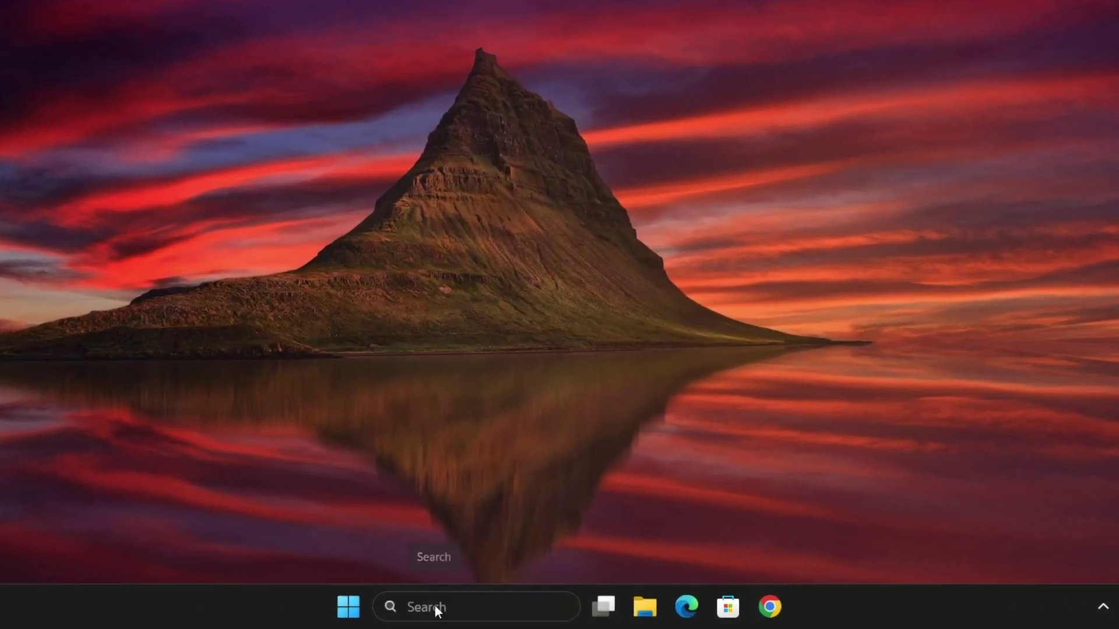
click(461, 615)
text(disk cleanup)
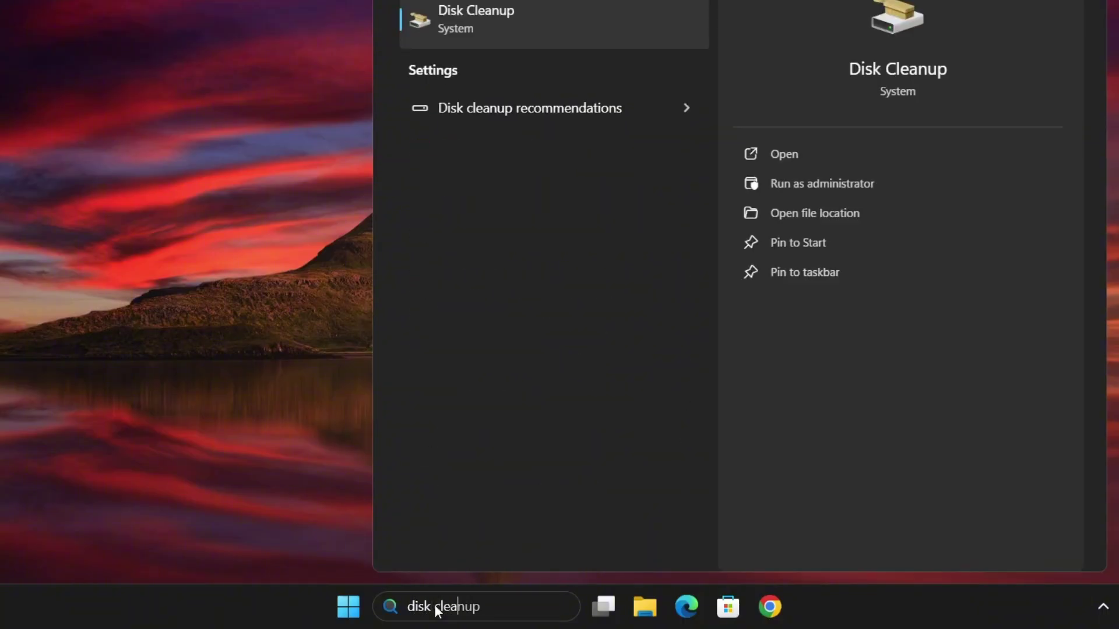
click(502, 29)
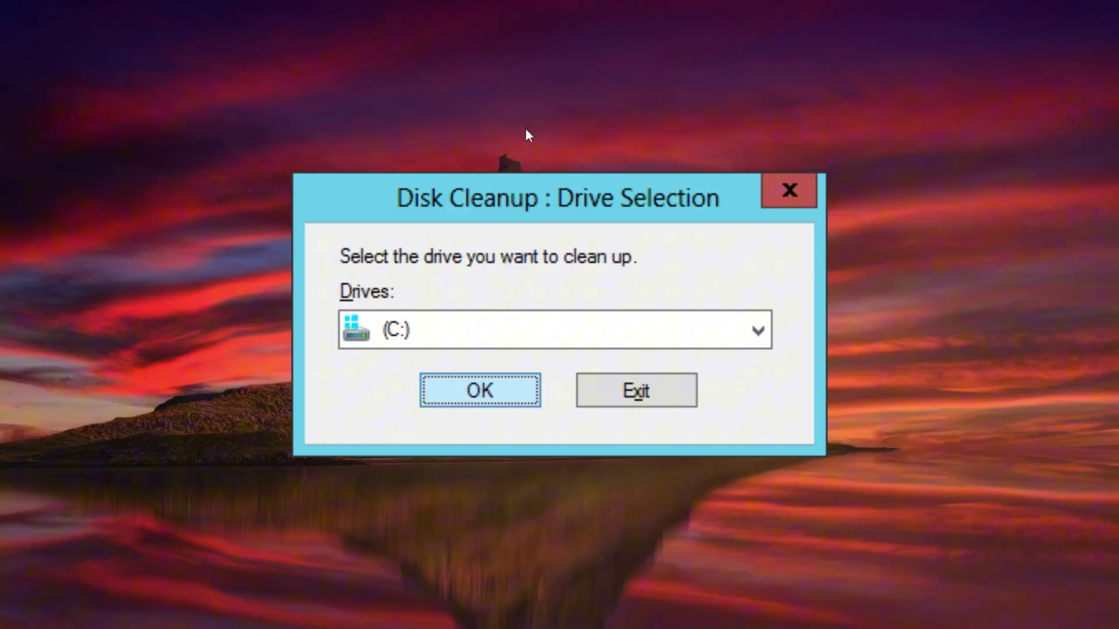
key(Return)
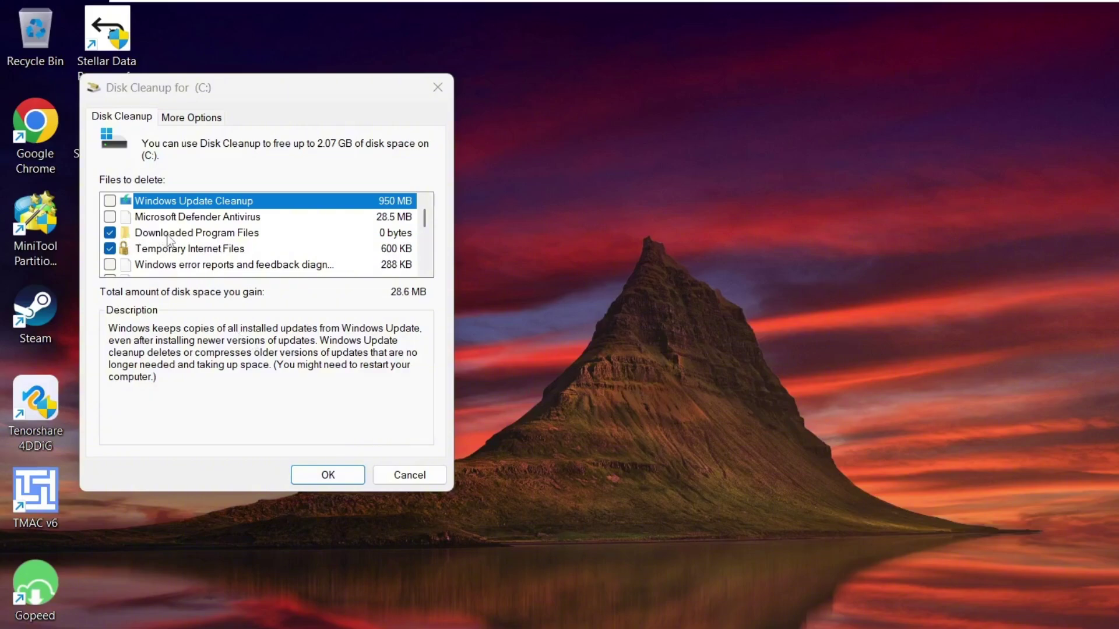
Add Windows Update Cleanup and Delivery Optimization Files, then permanently delete the selected files.
click(109, 201)
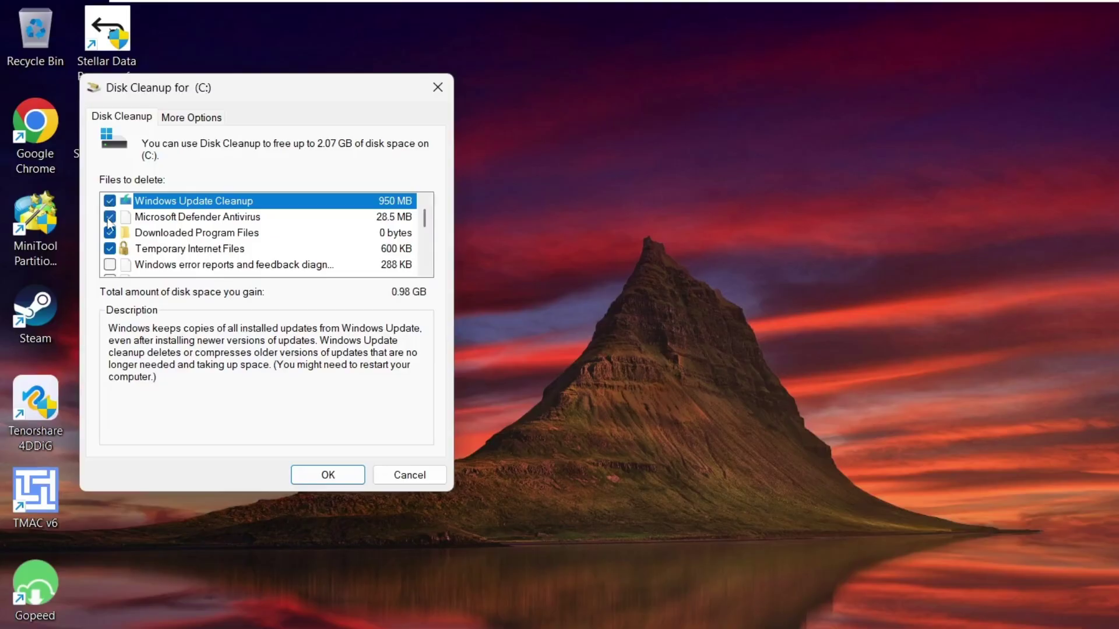
scroll(110, 231, down, 1)
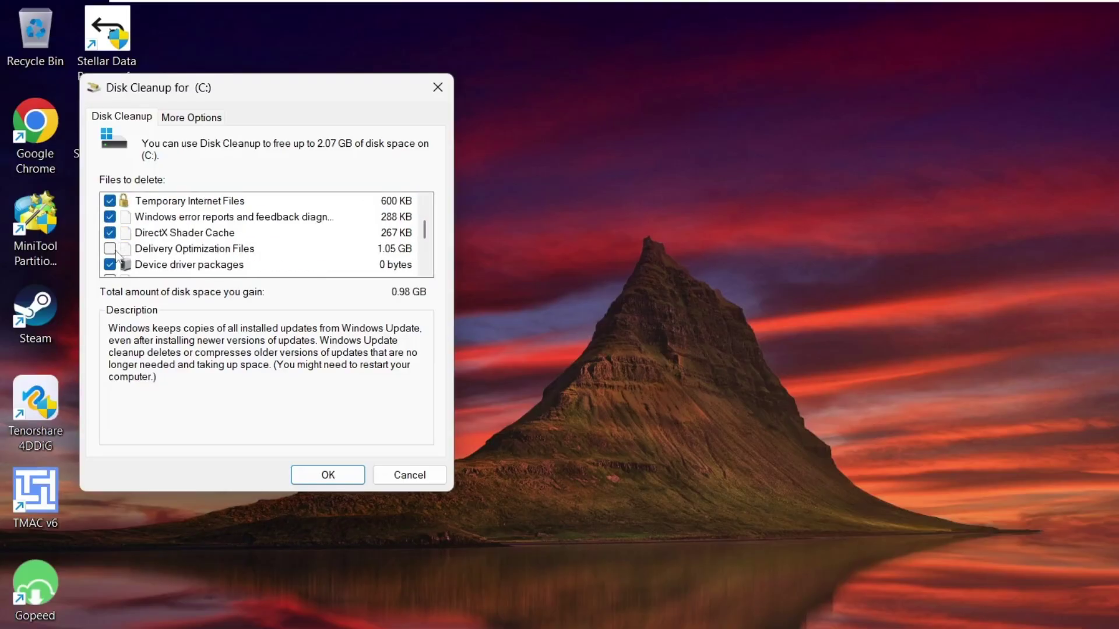
click(114, 250)
scroll(114, 255, down, 1)
click(112, 254)
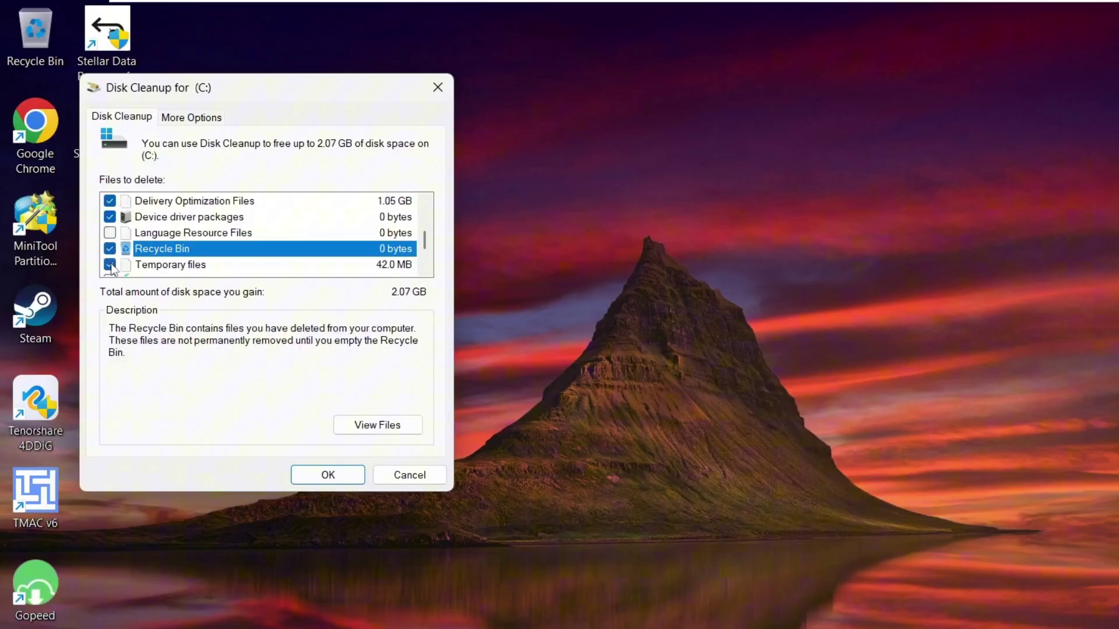
scroll(112, 235, down, 1)
scroll(114, 269, up, 2)
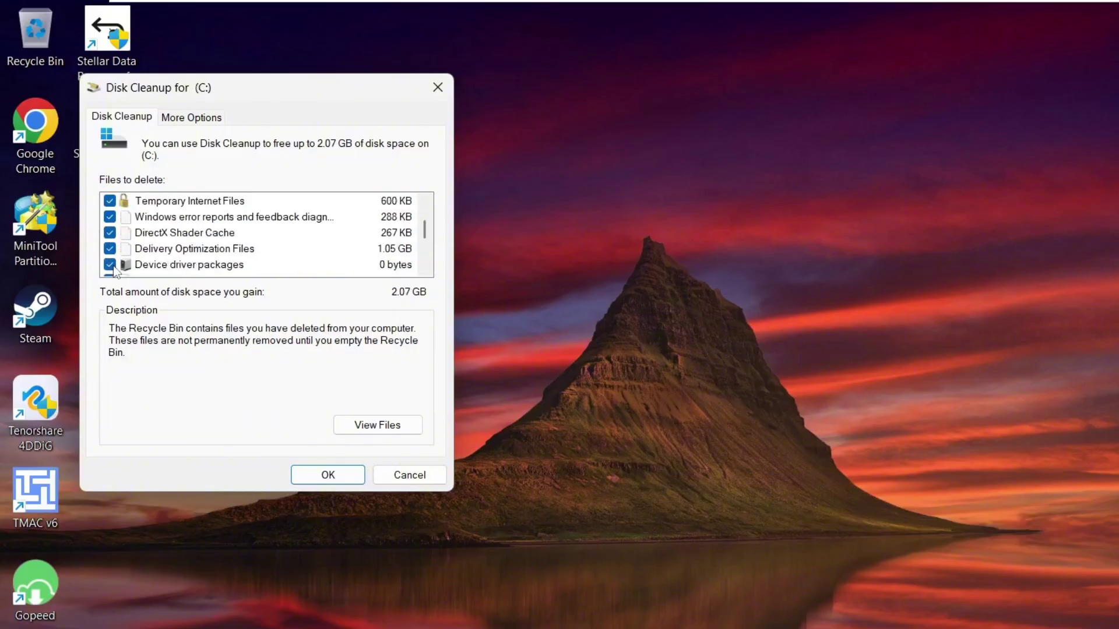
scroll(117, 272, down, 2)
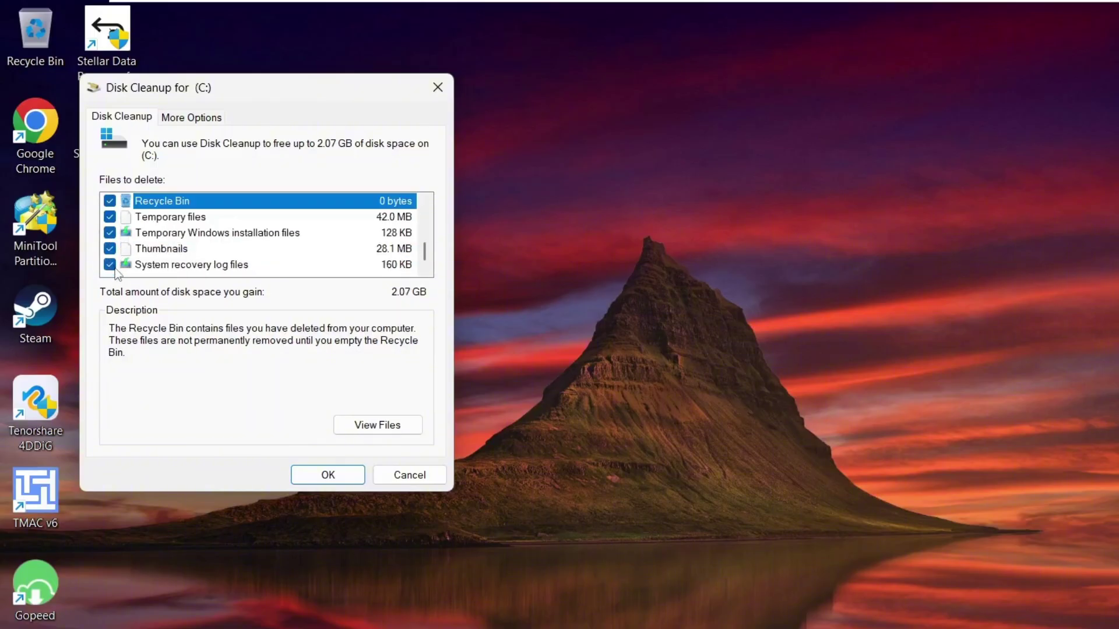
click(327, 477)
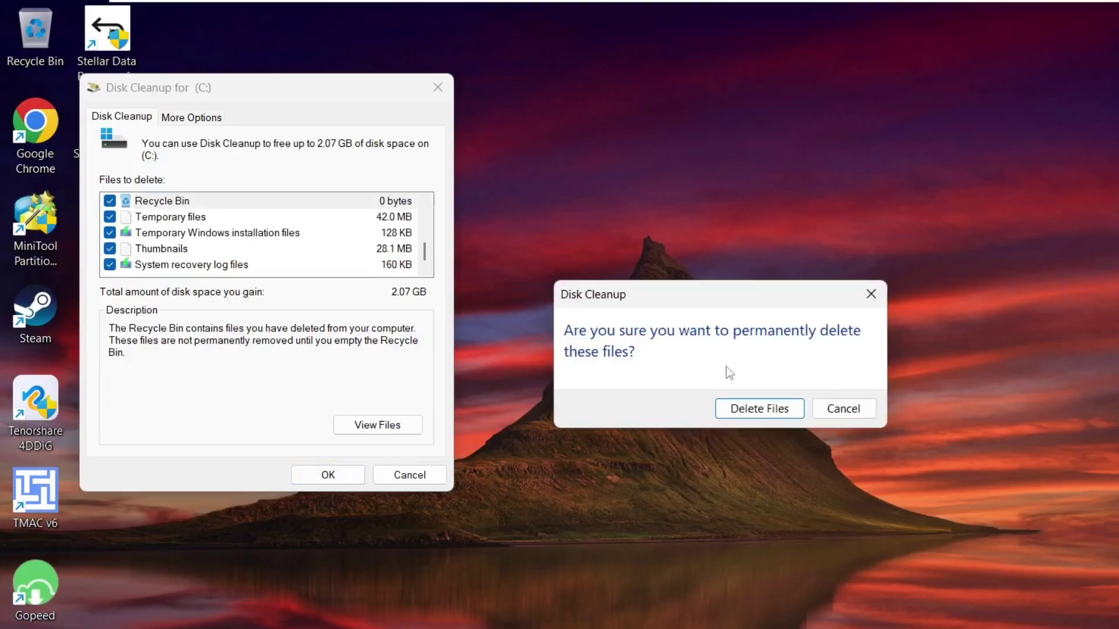
click(752, 408)
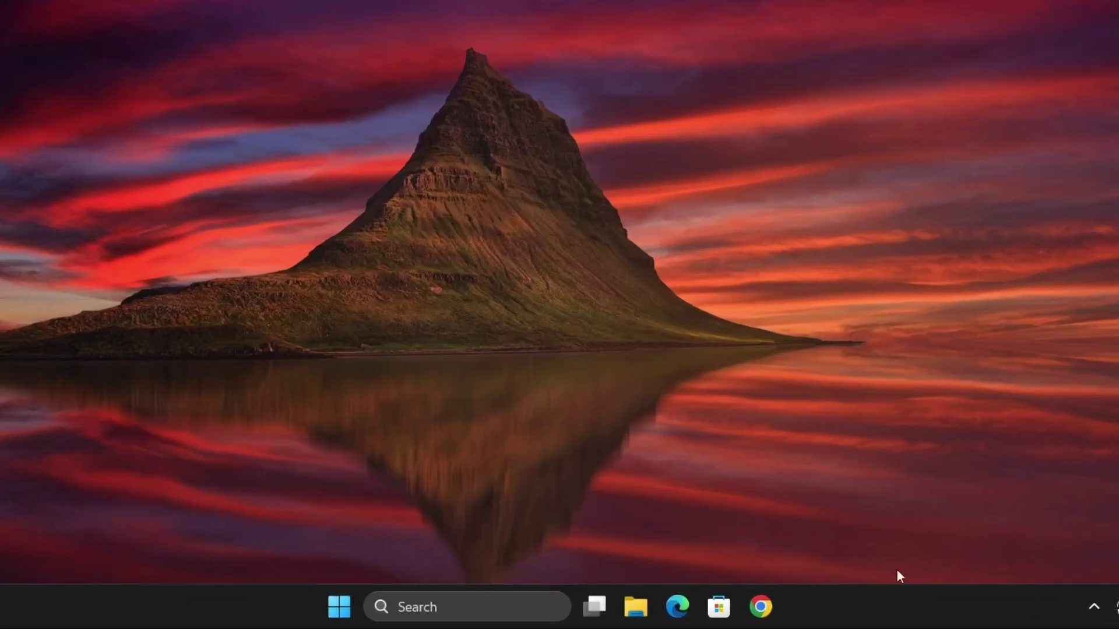
right_click(904, 618)
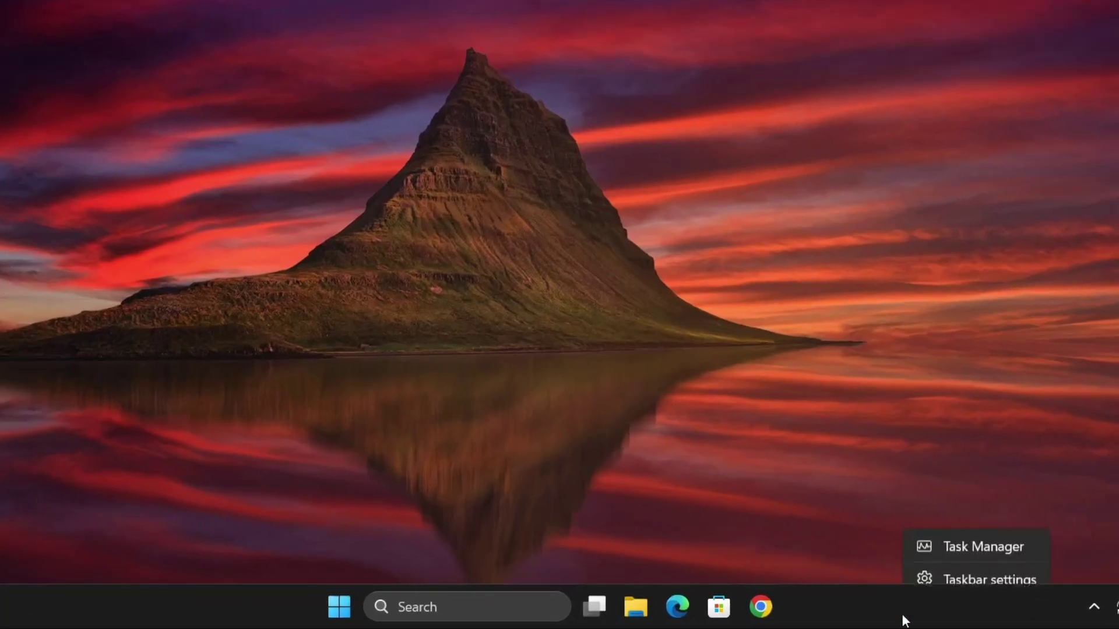
click(968, 547)
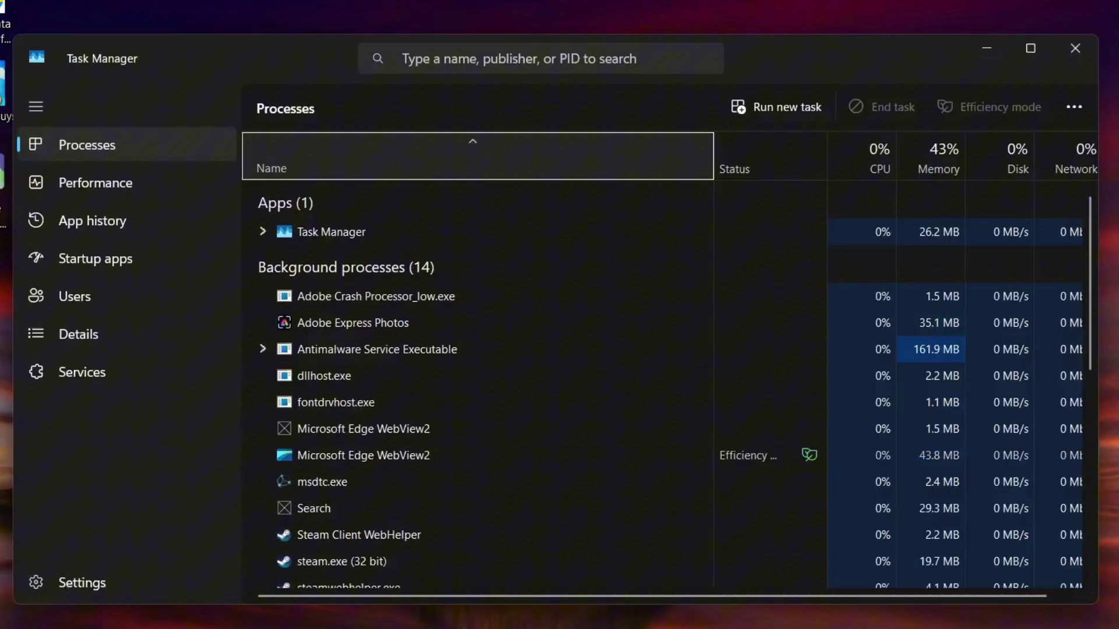
click(130, 197)
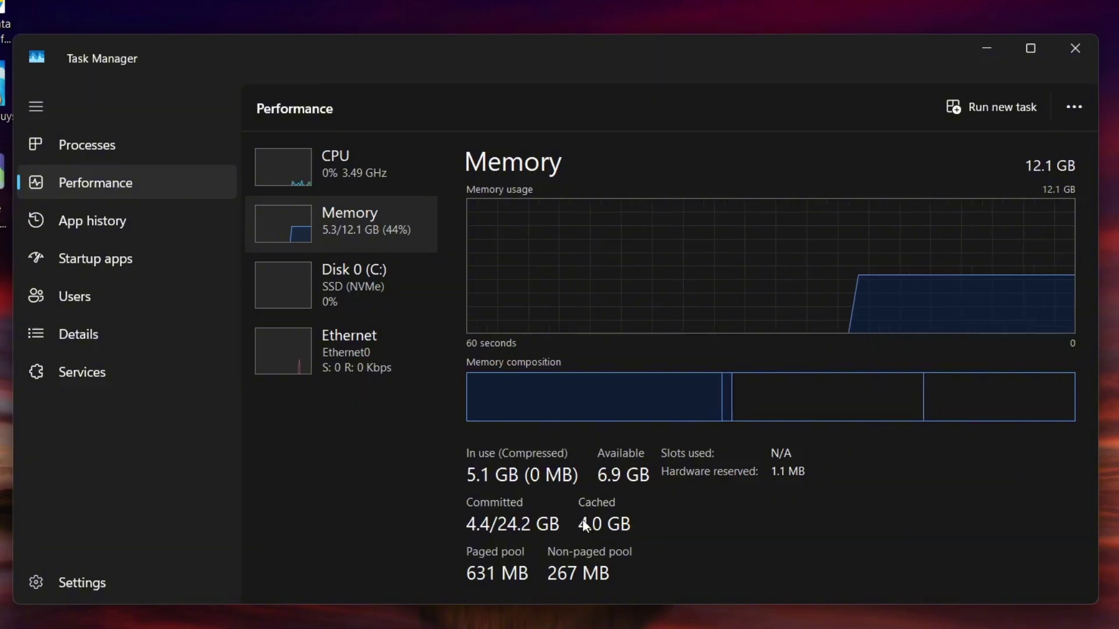
key(alt+F4)
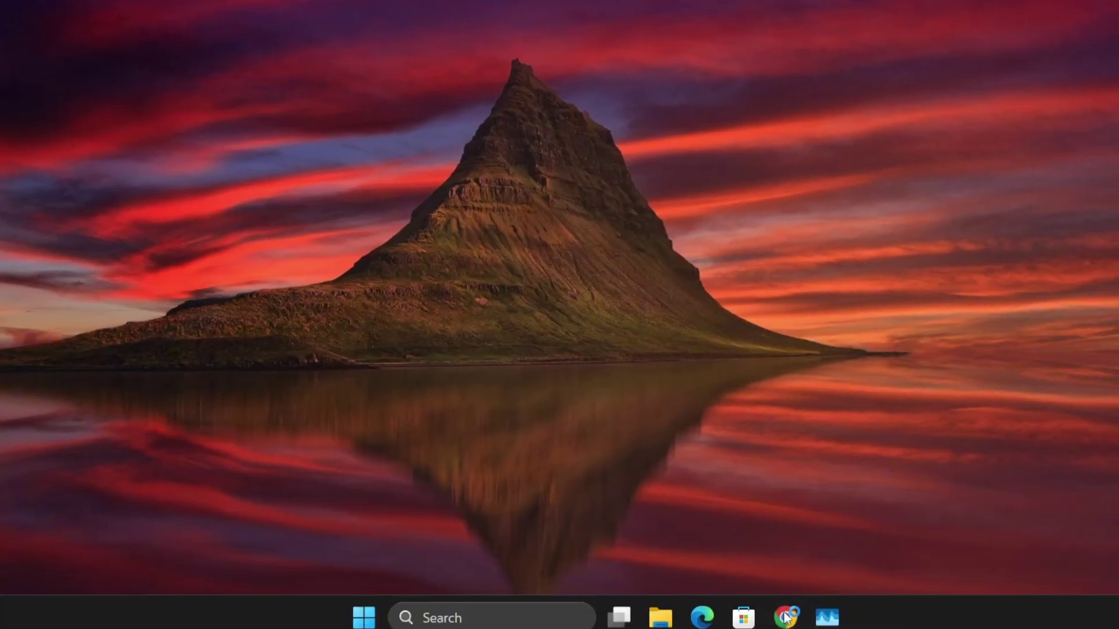
Search the web in Chrome for 'rammap'.
click(793, 610)
click(394, 320)
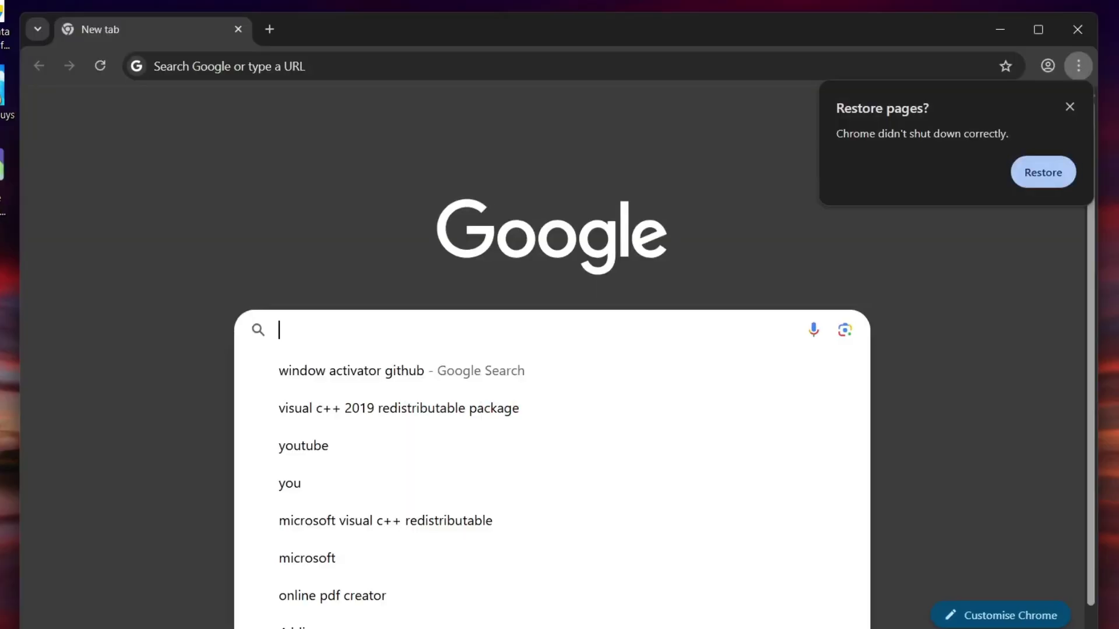
text(ram map)
key(Return)
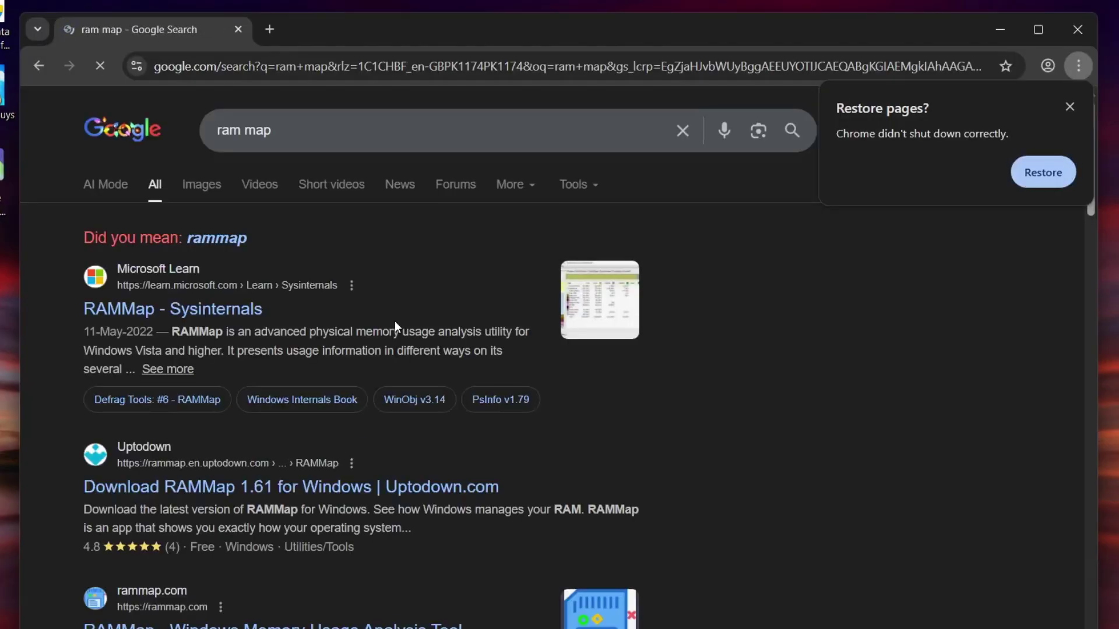
click(220, 238)
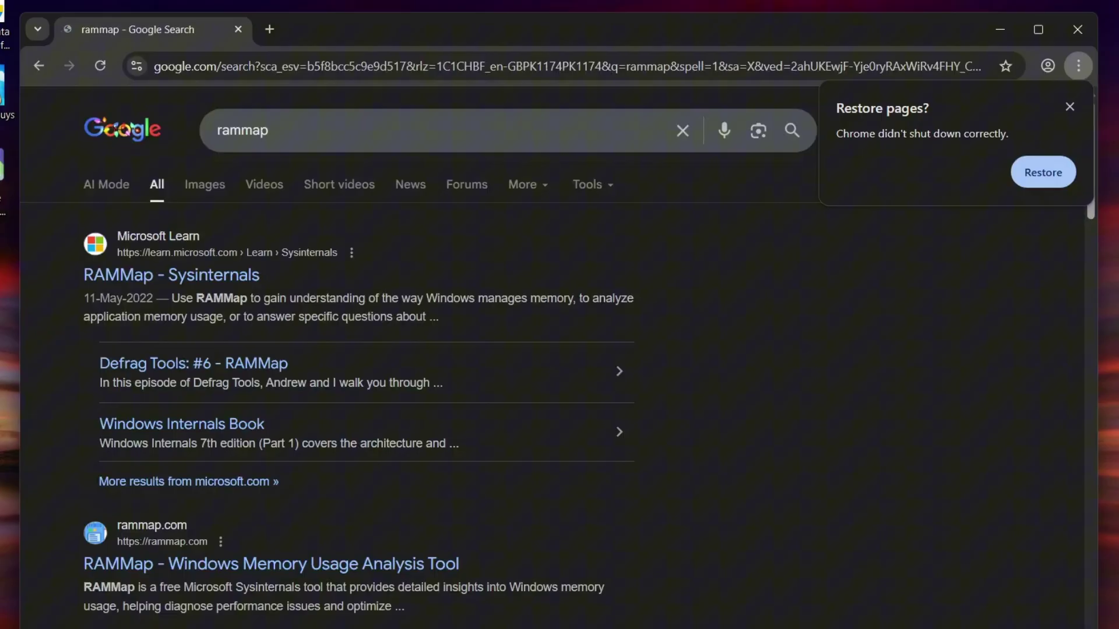
Download RAMMap.zip from the RAMMap - Sysinternals page and show its folder.
click(162, 280)
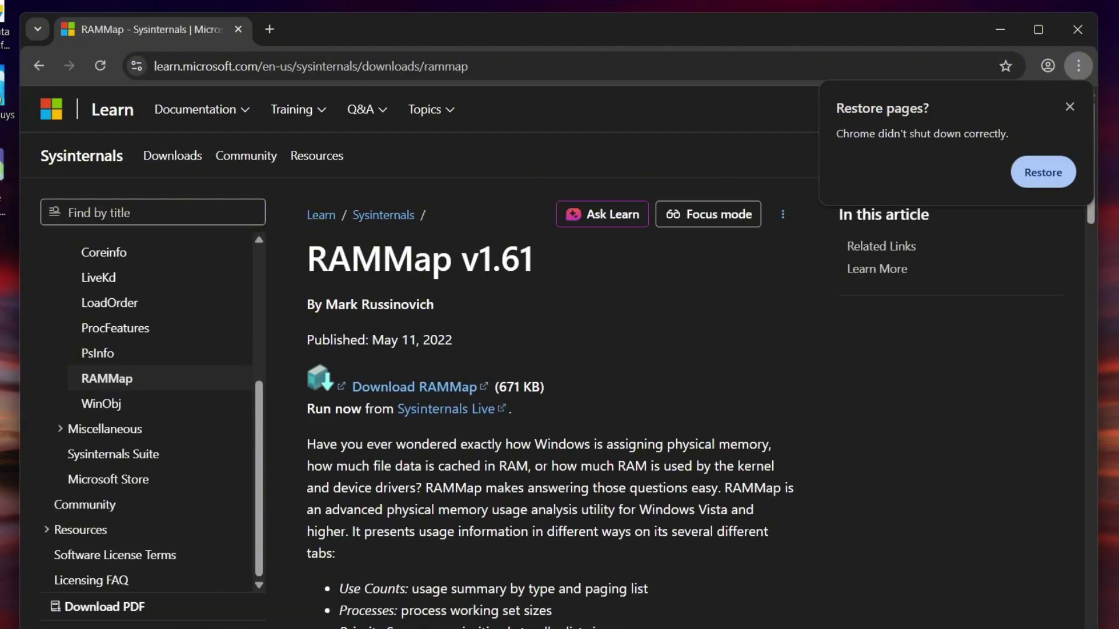
click(414, 389)
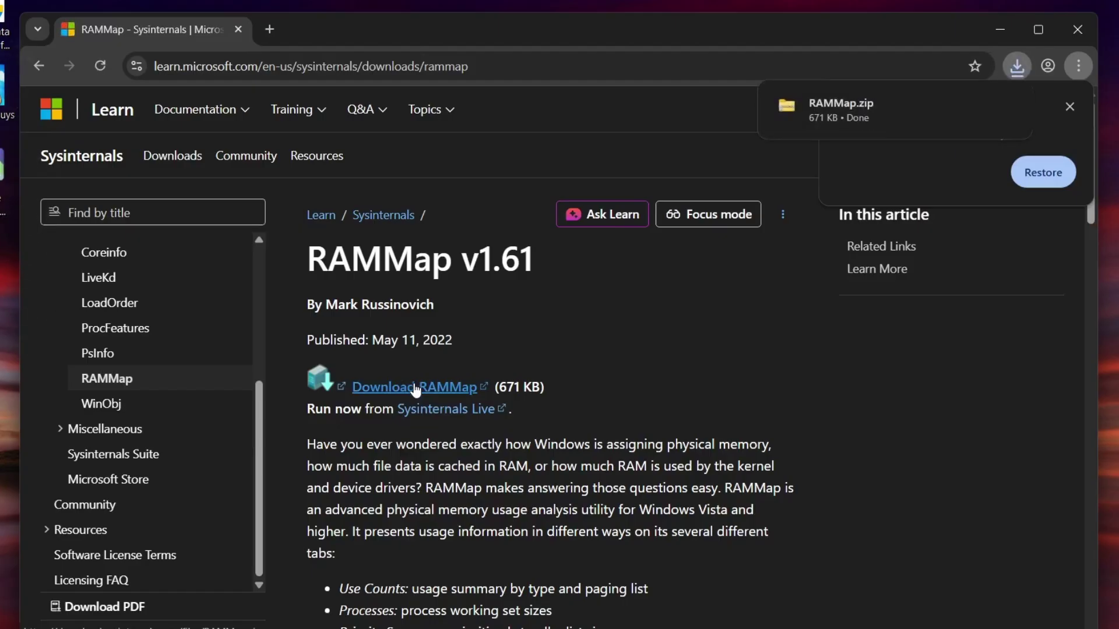
click(886, 120)
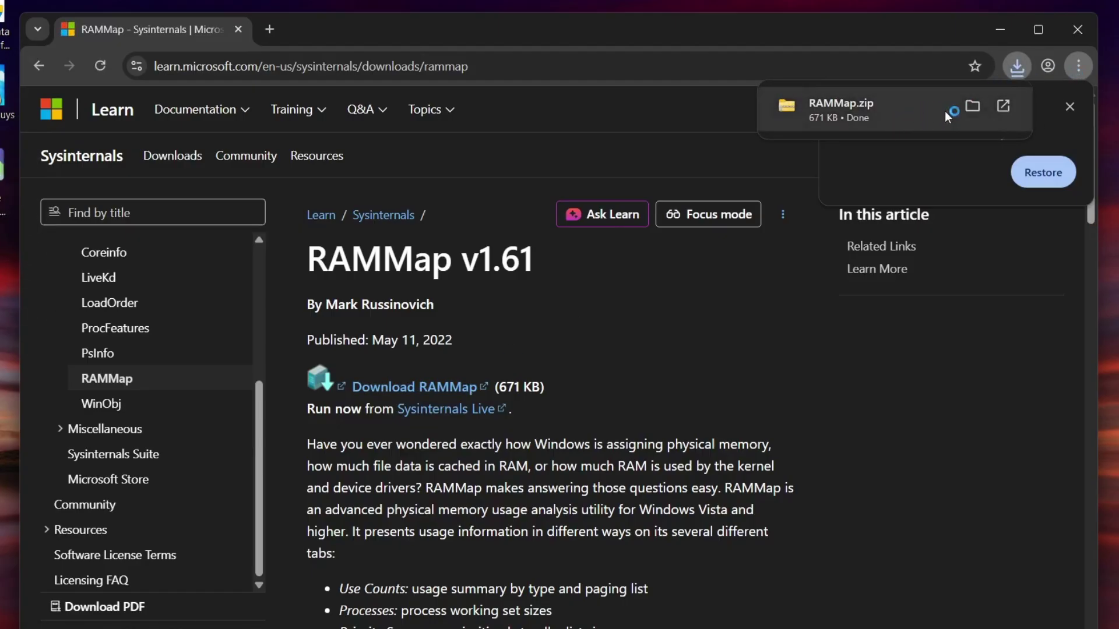
Extract RAMMap.zip into a RAMMap folder in Downloads.
click(973, 105)
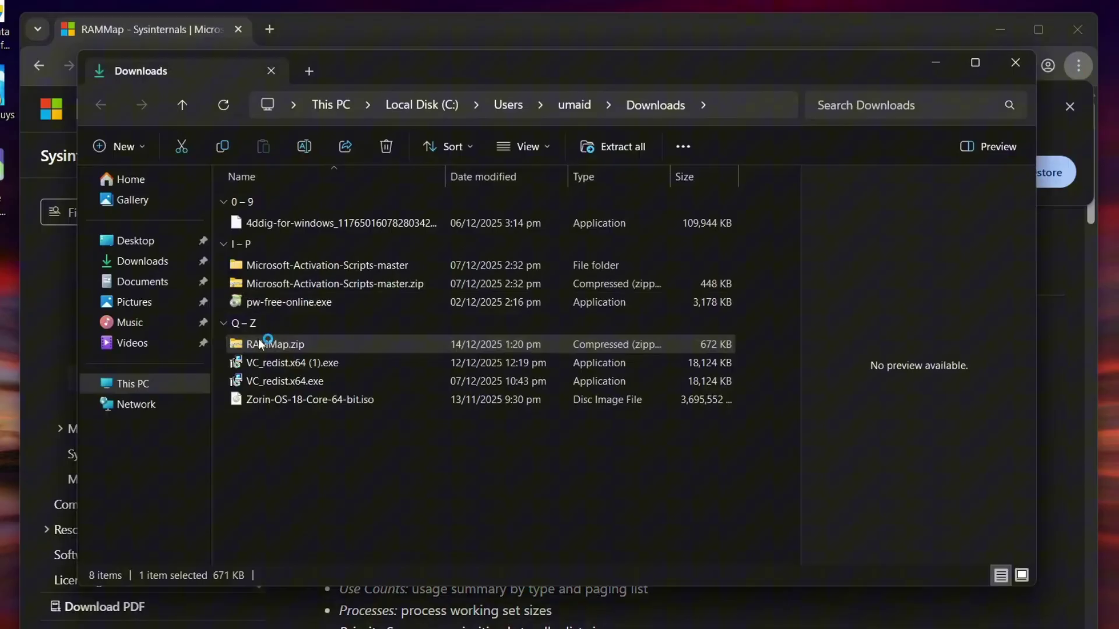
right_click(258, 341)
click(338, 362)
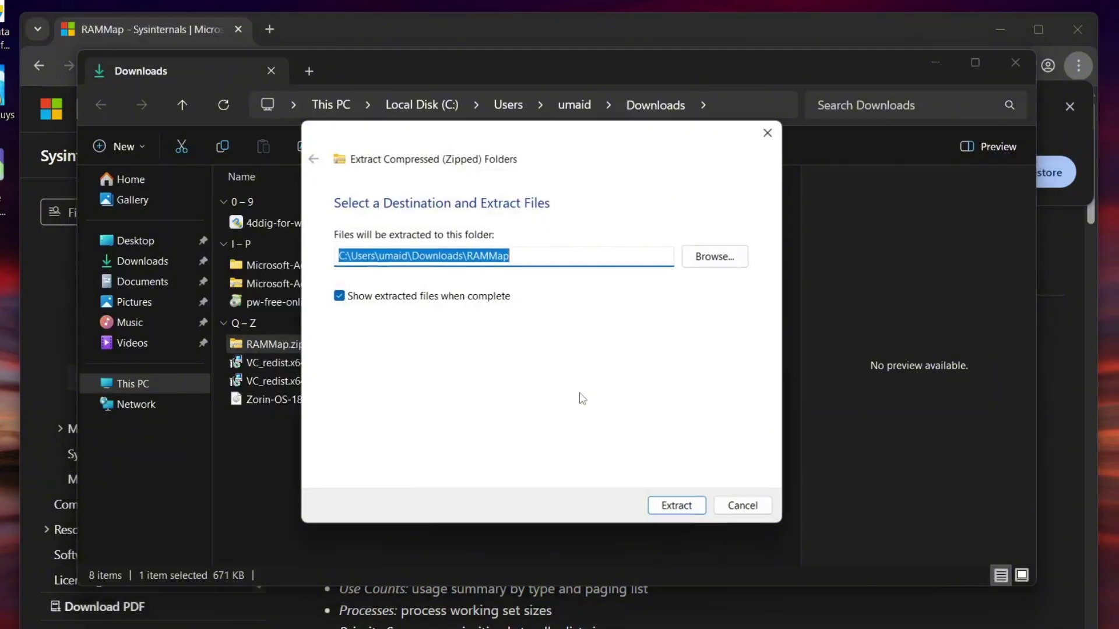
click(673, 505)
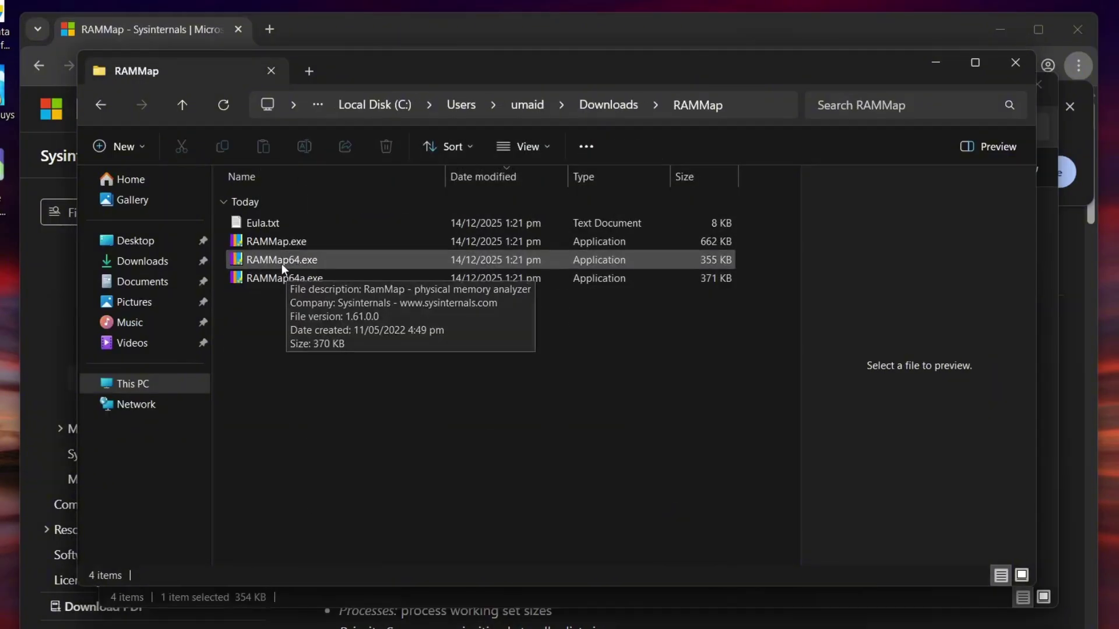
Run RAMMap64.exe as administrator.
click(282, 260)
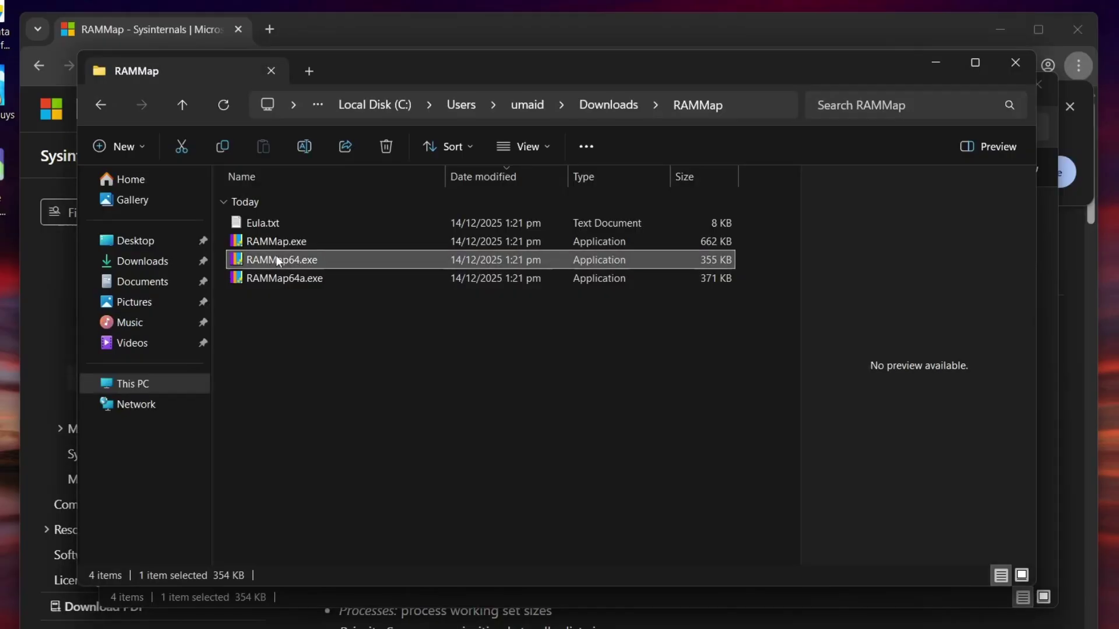
right_click(276, 257)
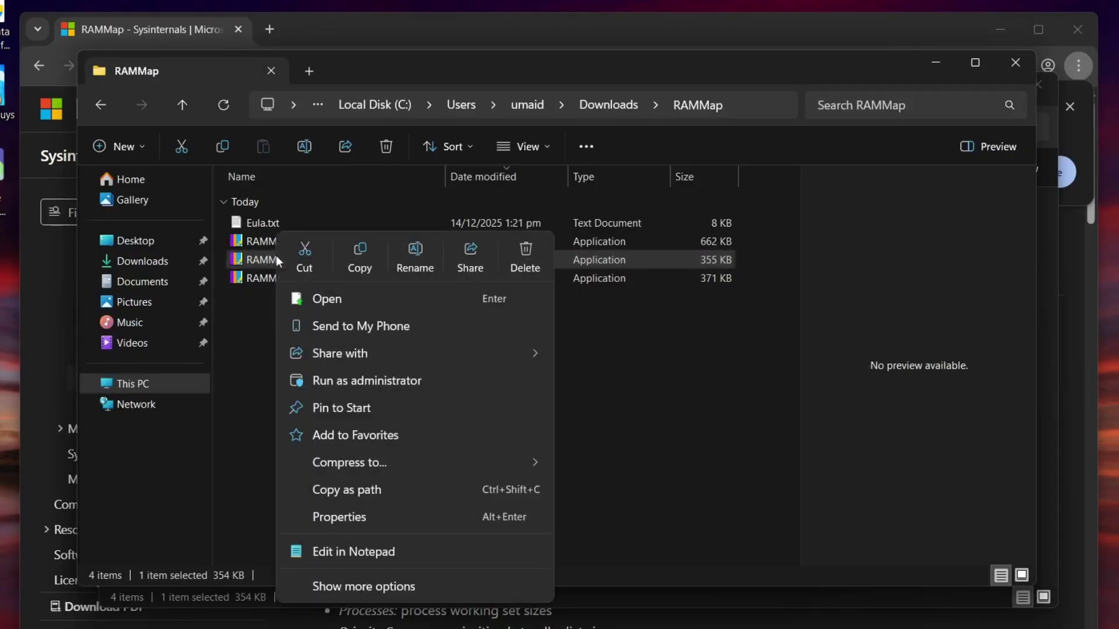
click(352, 382)
click(456, 475)
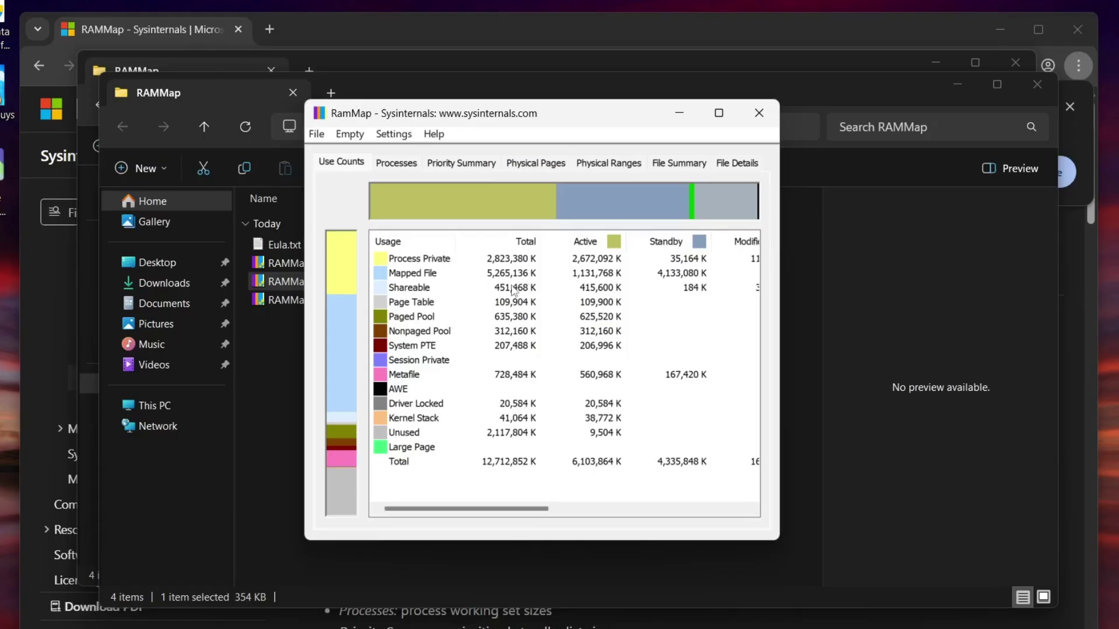
Empty RAMMap's standby list with Task Manager open, cutting cached memory from 4.3 GB to 130 MB.
key(ctrl+shift+Escape)
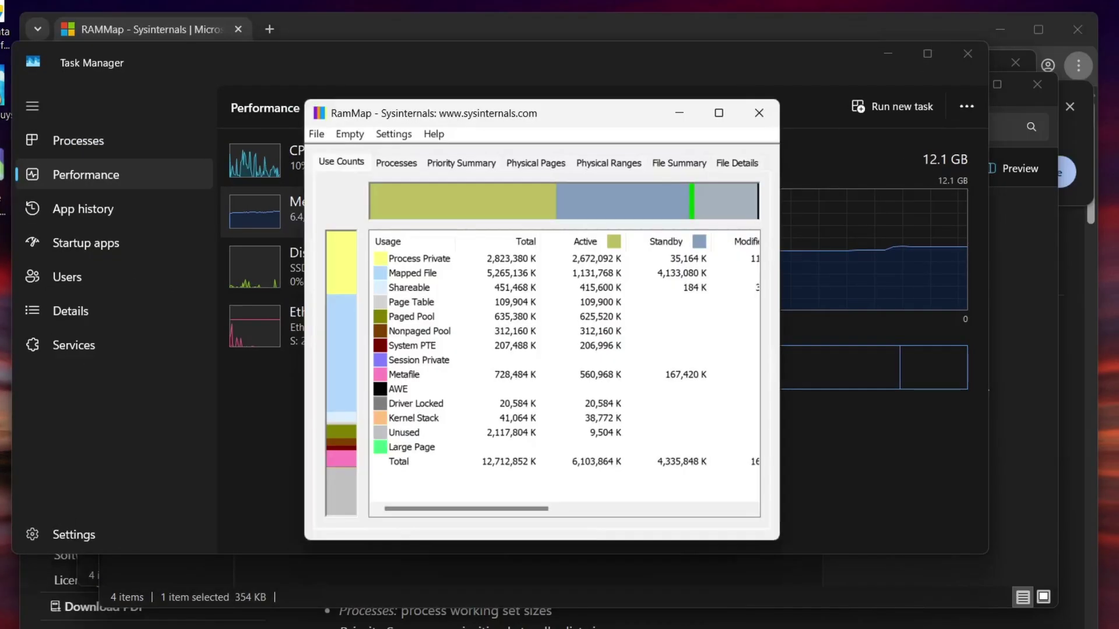
drag(573, 122, 886, 115)
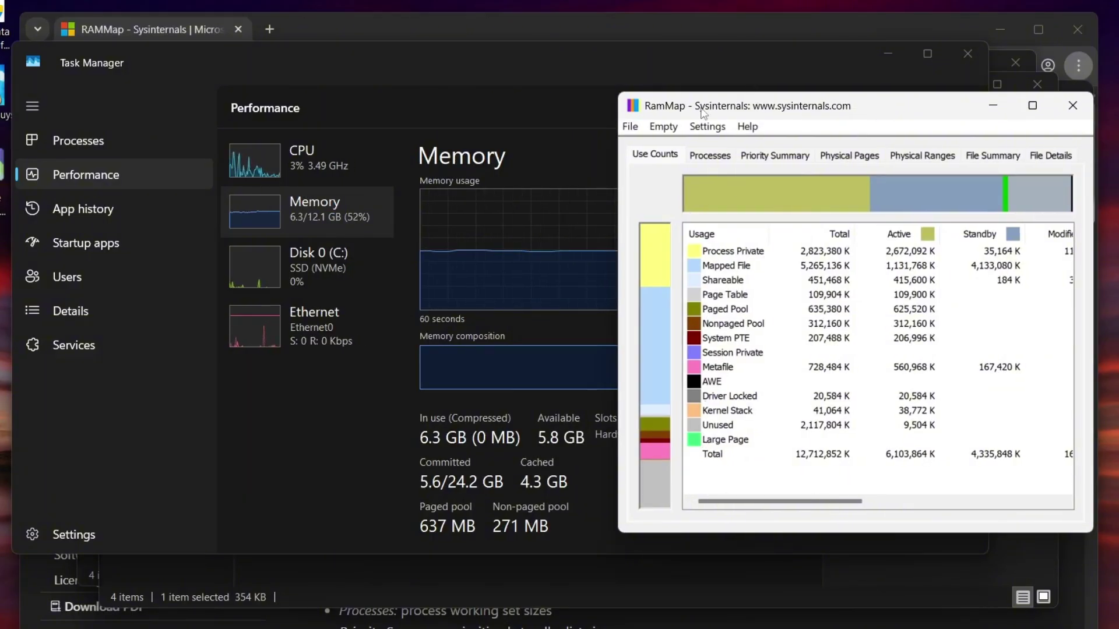
click(663, 128)
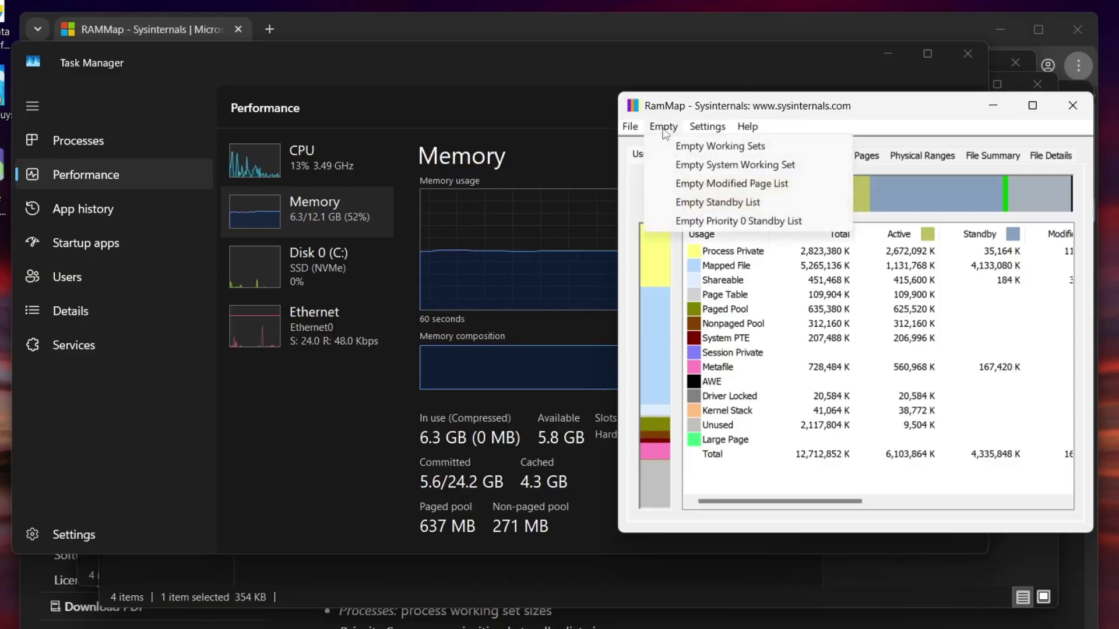
click(693, 204)
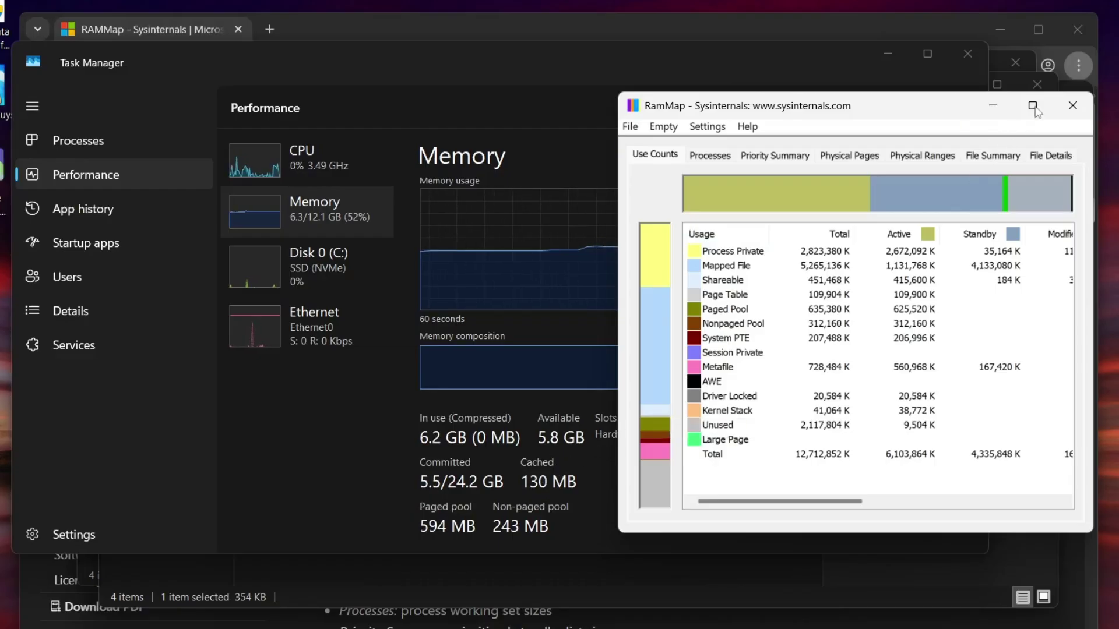
Close RAMMap, Task Manager and the RAMMap folder window, dismiss Chrome's restore prompt, and show the desktop.
click(1060, 110)
click(965, 52)
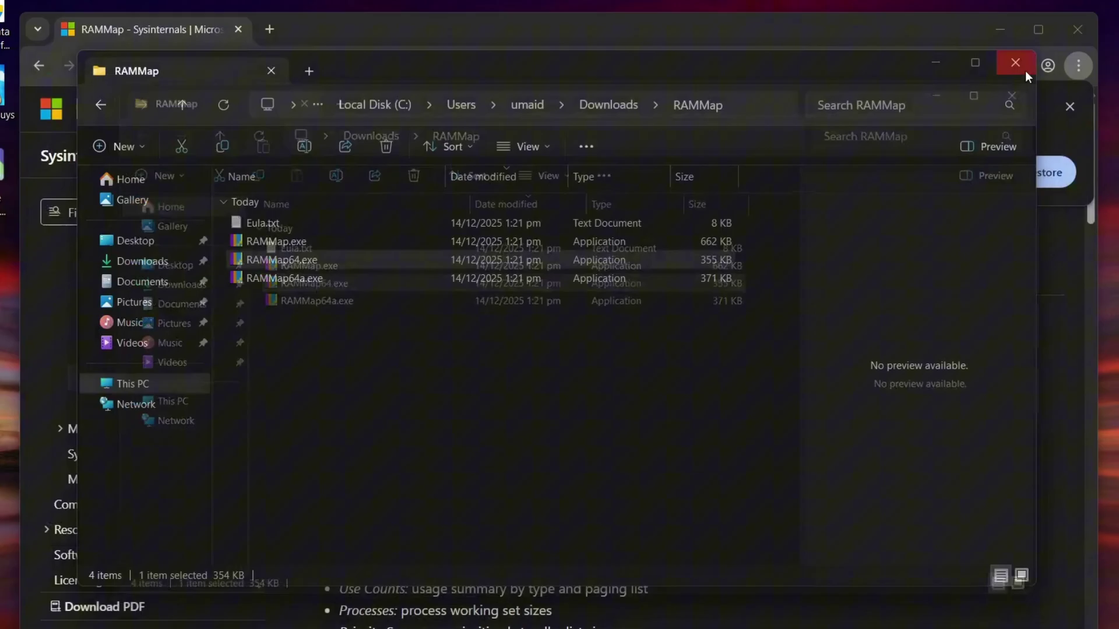
click(1024, 70)
click(1070, 107)
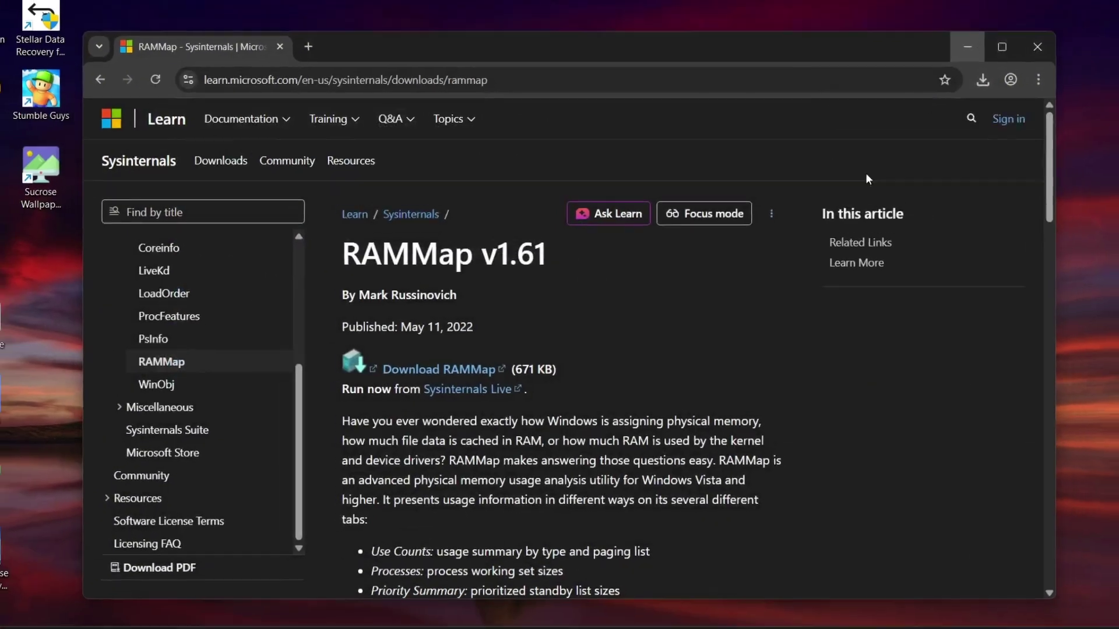
key(super+d)
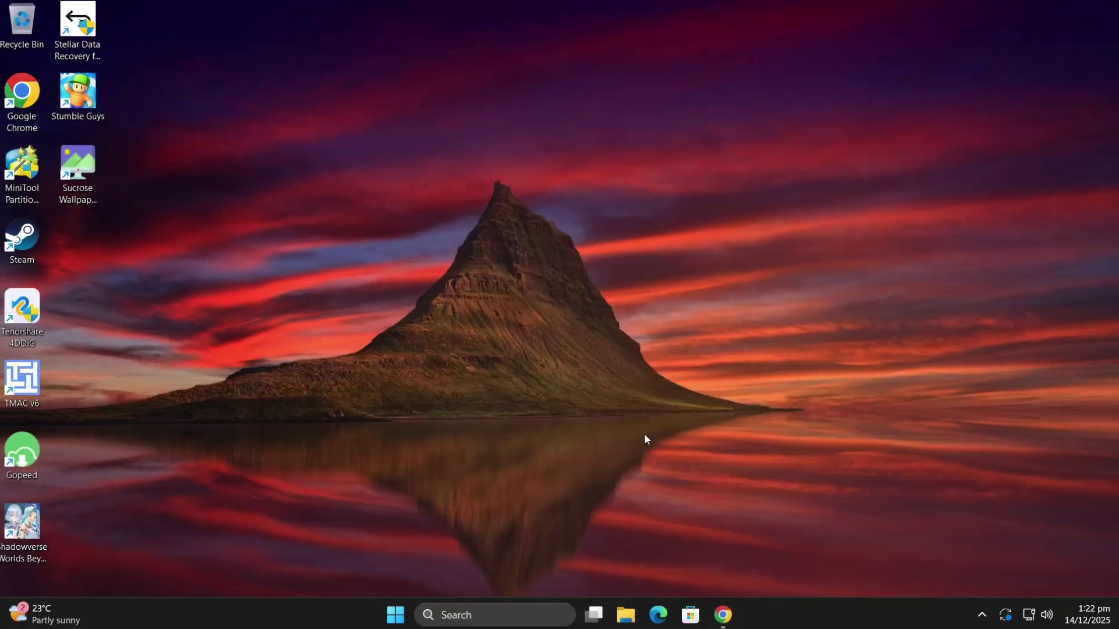